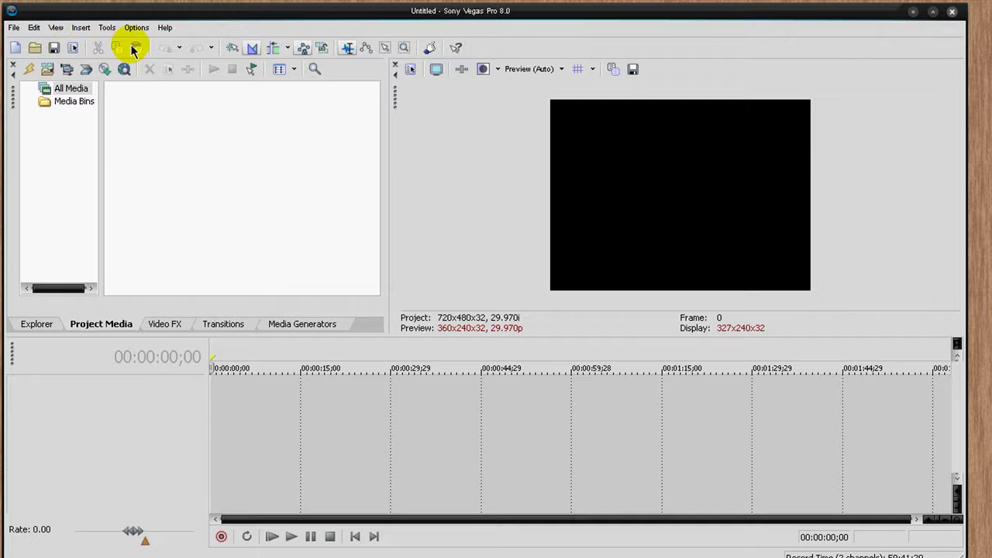
# Step: Keep the NTSC DV template in the project settings and close them
pyautogui.click(74, 48)
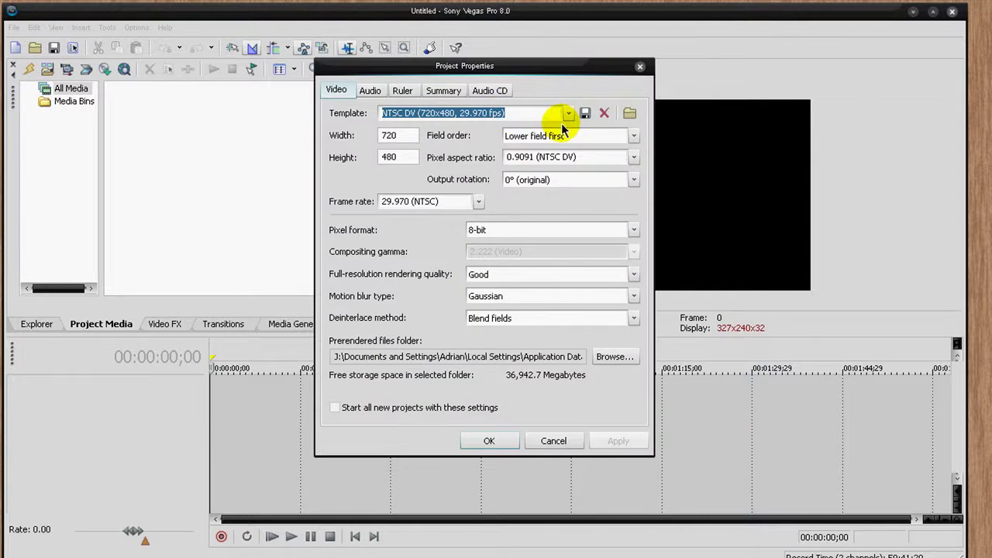
pyautogui.click(568, 116)
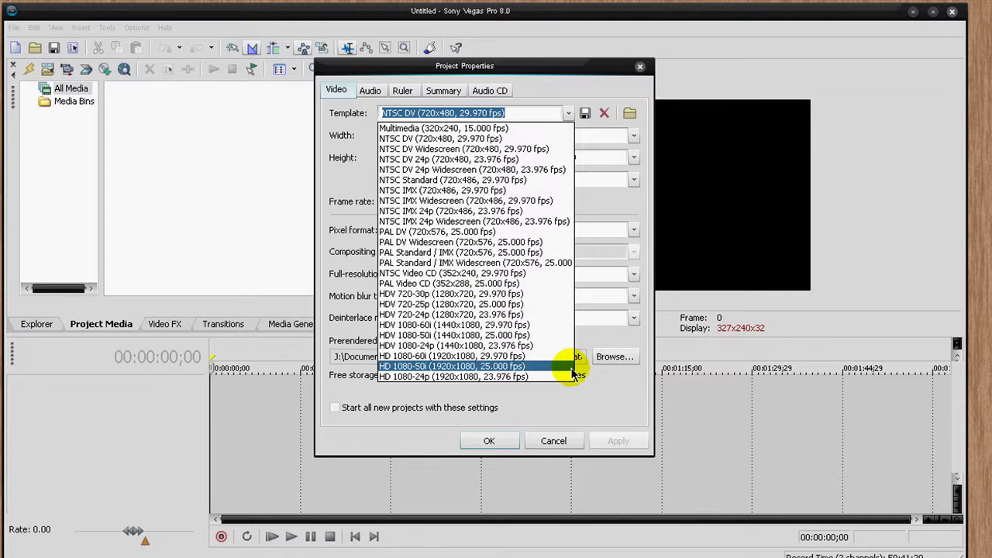
pyautogui.click(587, 387)
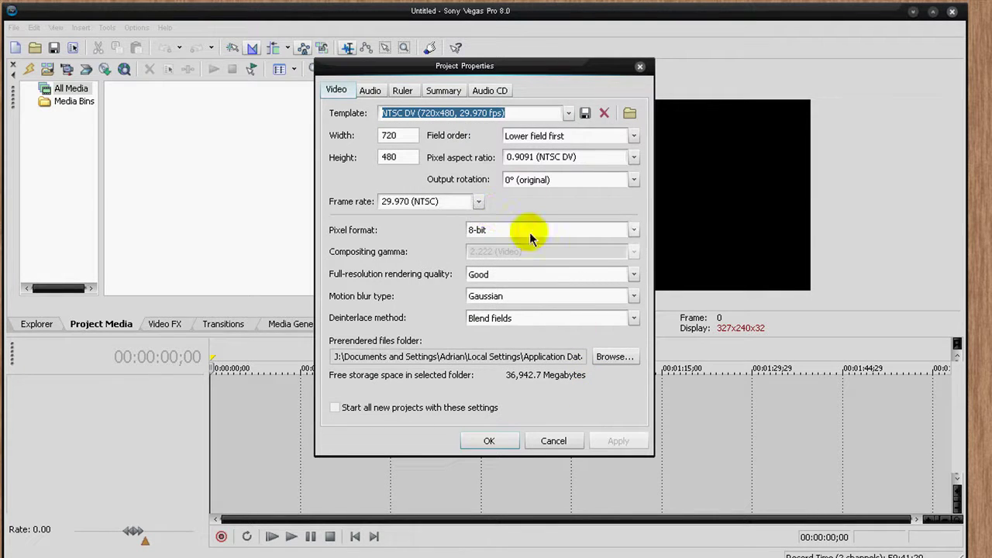
pyautogui.click(640, 70)
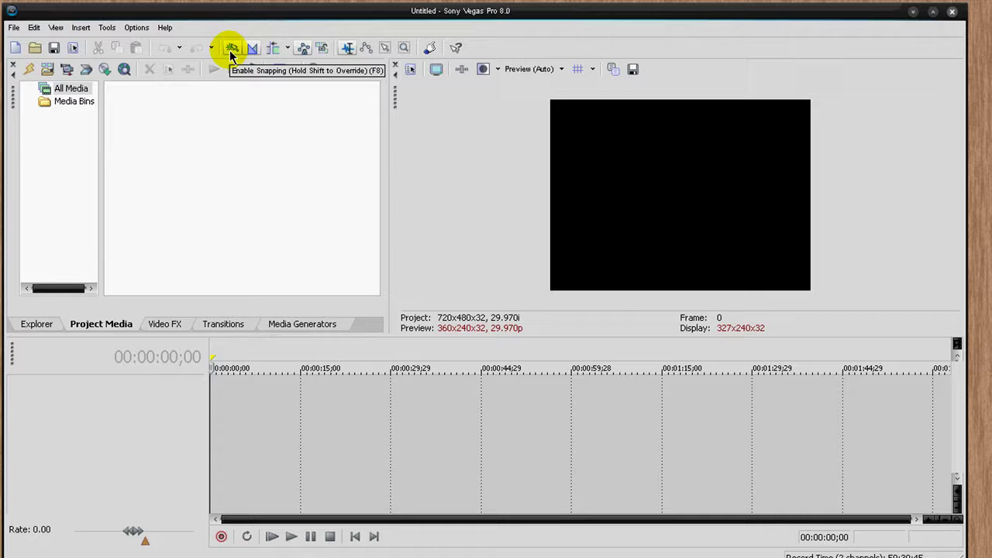
# Step: Drag the Black Solid Color preset from Media Generators onto the timeline at 00:00:00;00
pyautogui.click(159, 323)
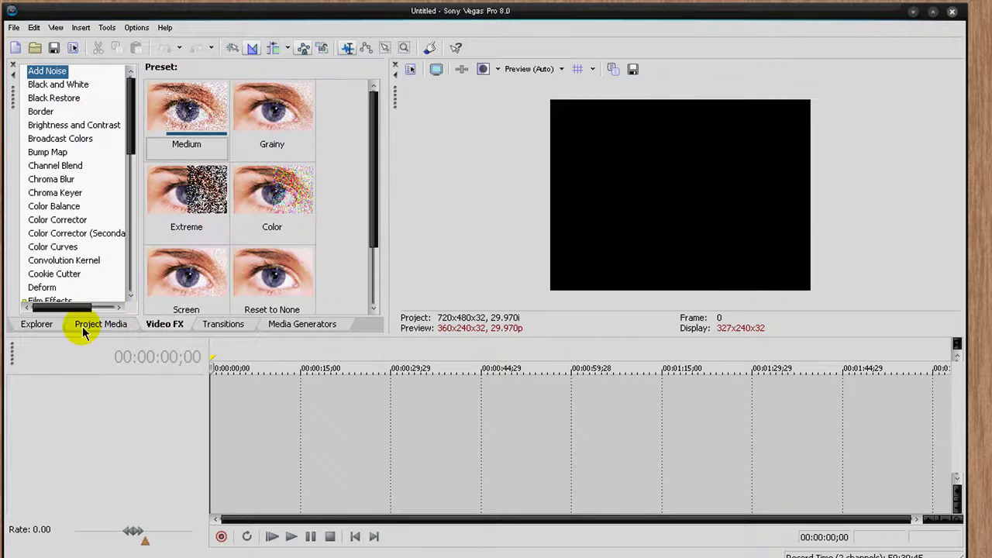
pyautogui.click(283, 326)
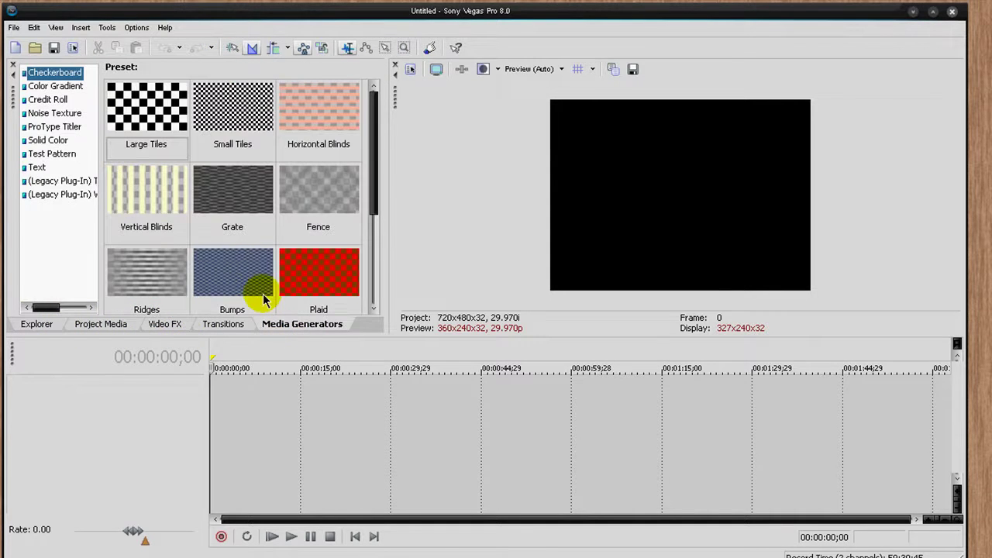
pyautogui.click(48, 140)
pyautogui.moveTo(205, 110); pyautogui.dragTo(230, 439)
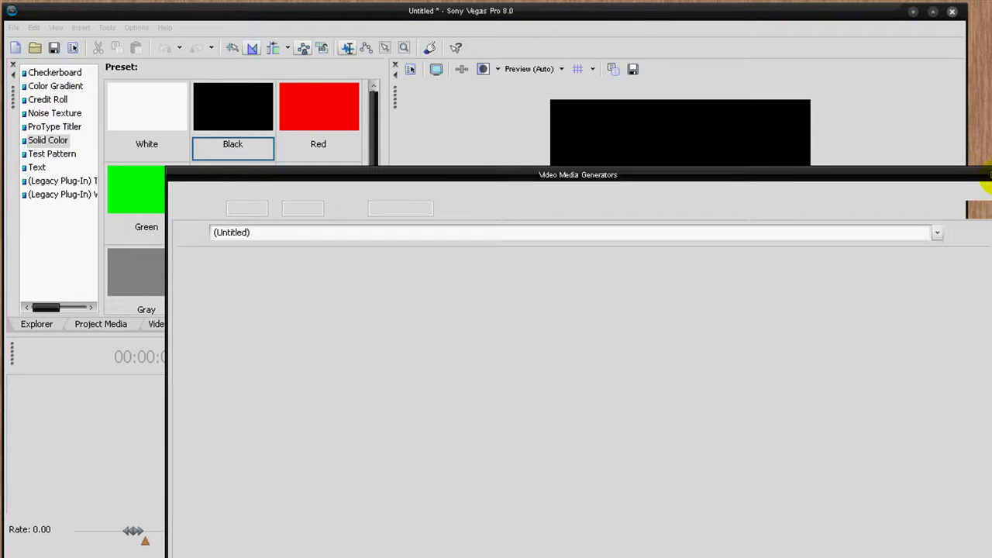
# Step: Drop the Red Solid Color preset onto the video track after the black event
pyautogui.click(985, 176)
pyautogui.moveTo(323, 100); pyautogui.dragTo(365, 497)
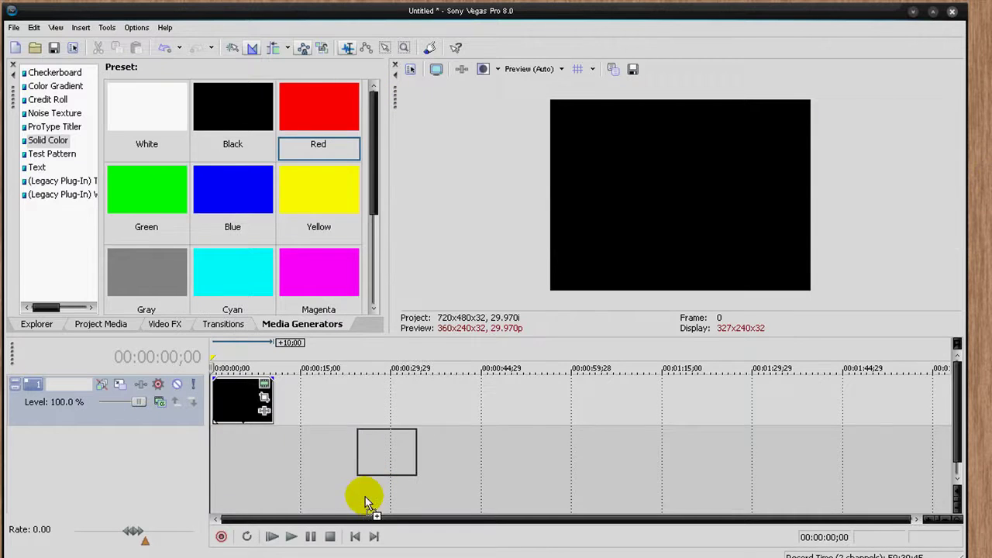
pyautogui.moveTo(293, 412); pyautogui.dragTo(293, 413)
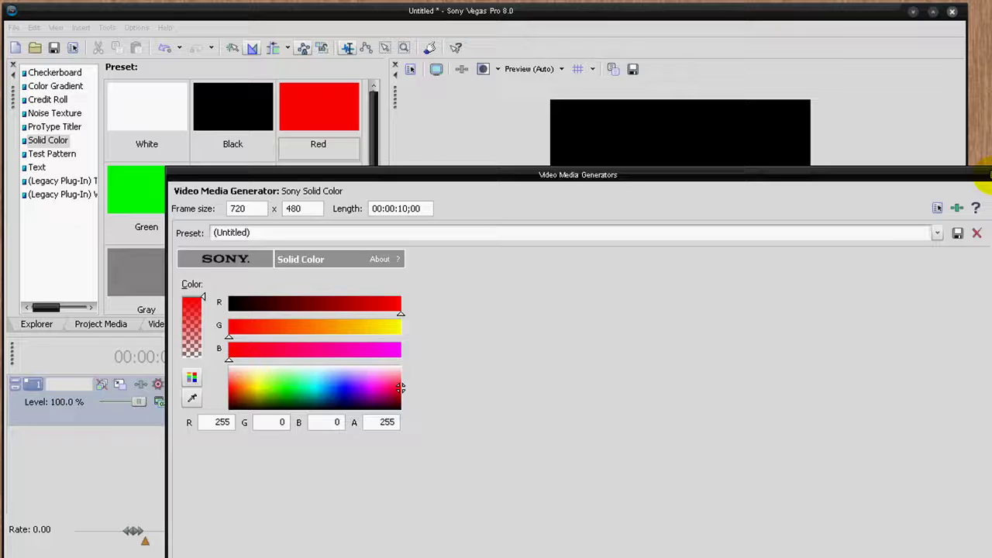
pyautogui.click(986, 175)
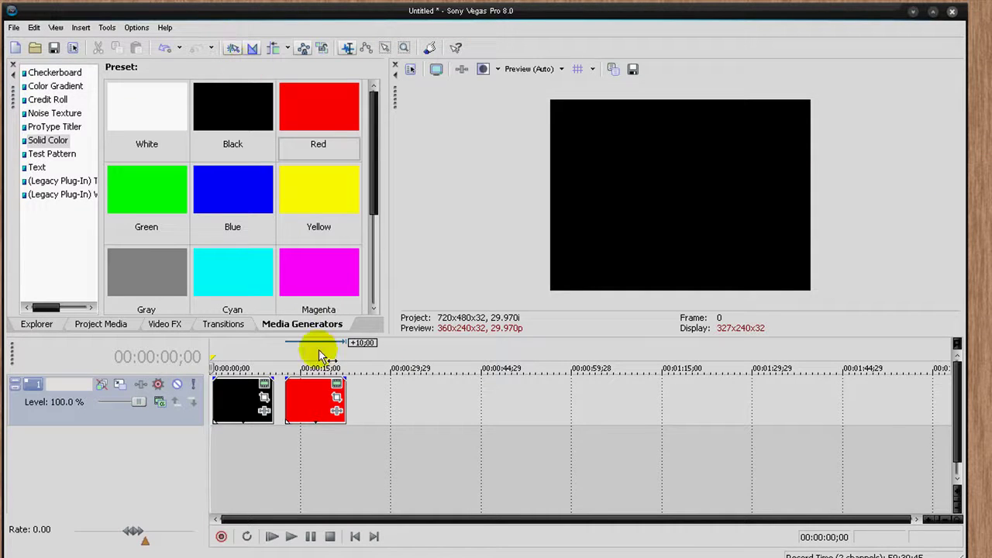
pyautogui.moveTo(321, 416); pyautogui.dragTo(399, 409)
# Step: Toggle Enable Snapping and snap the red event to start near 00:00:29;29
pyautogui.click(231, 50)
pyautogui.click(231, 47)
pyautogui.click(230, 47)
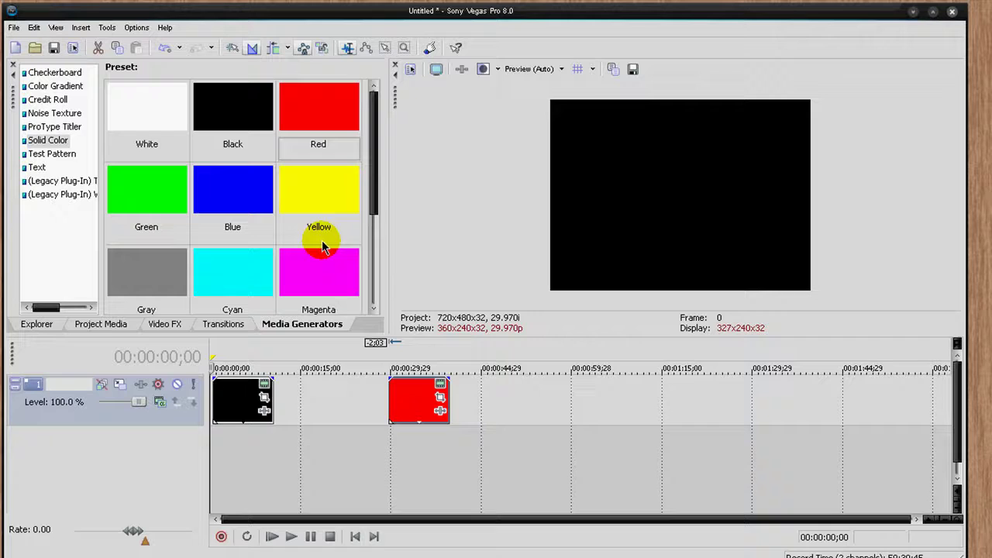
# Step: Set Auto Ripple to All Tracks, Markers and Regions, then insert a Blue Solid Color event between black and red
pyautogui.scroll(2, 430, 395)
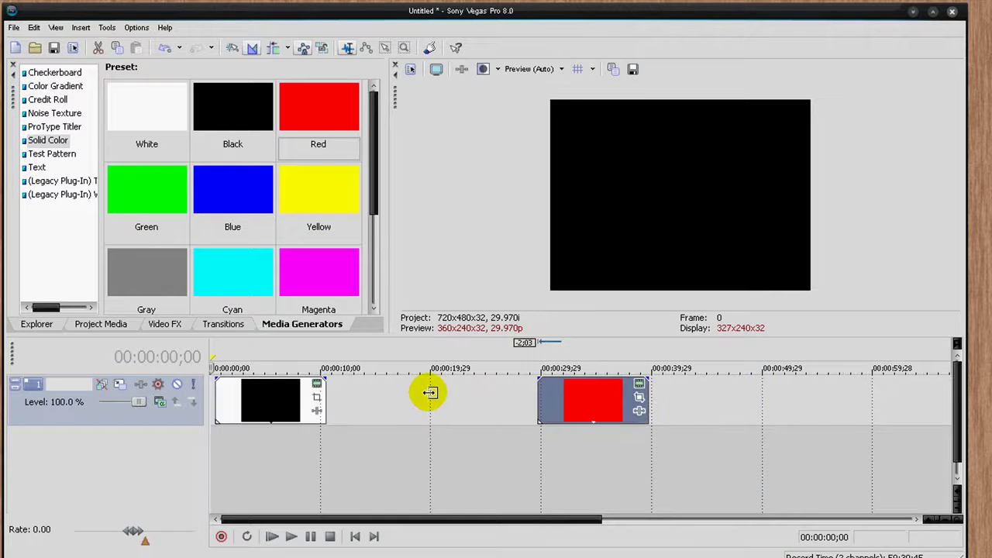
pyautogui.scroll(-2, 430, 393)
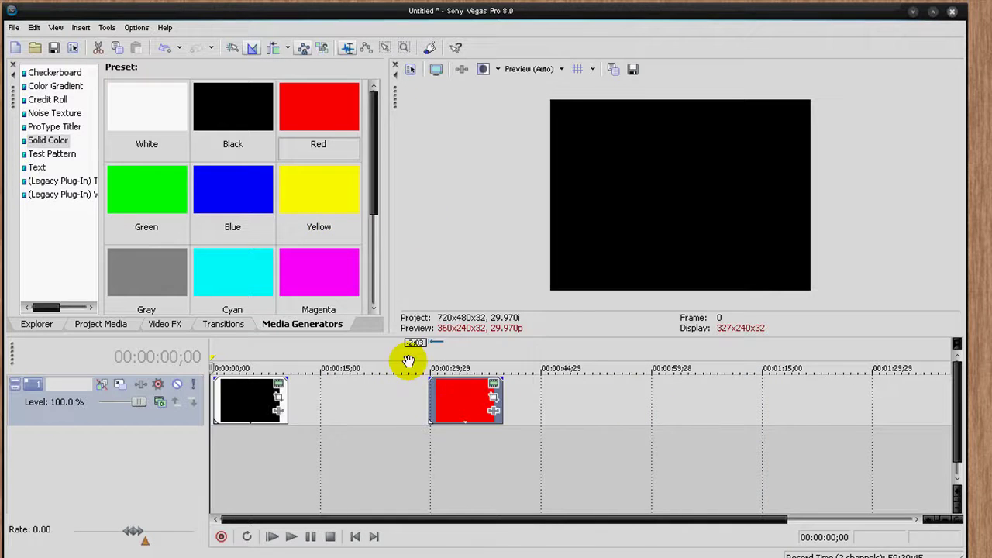
pyautogui.click(288, 49)
pyautogui.click(287, 50)
pyautogui.click(286, 48)
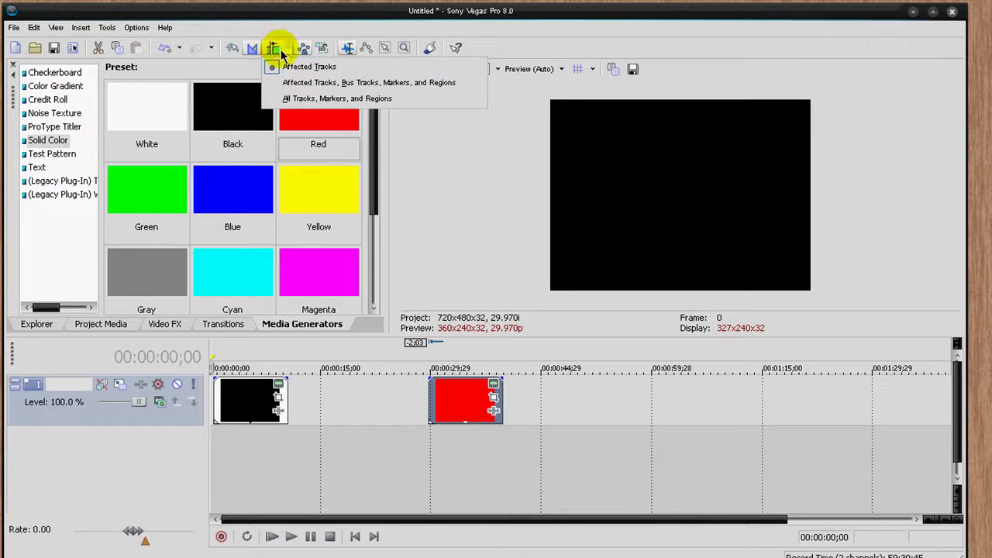
pyautogui.click(335, 98)
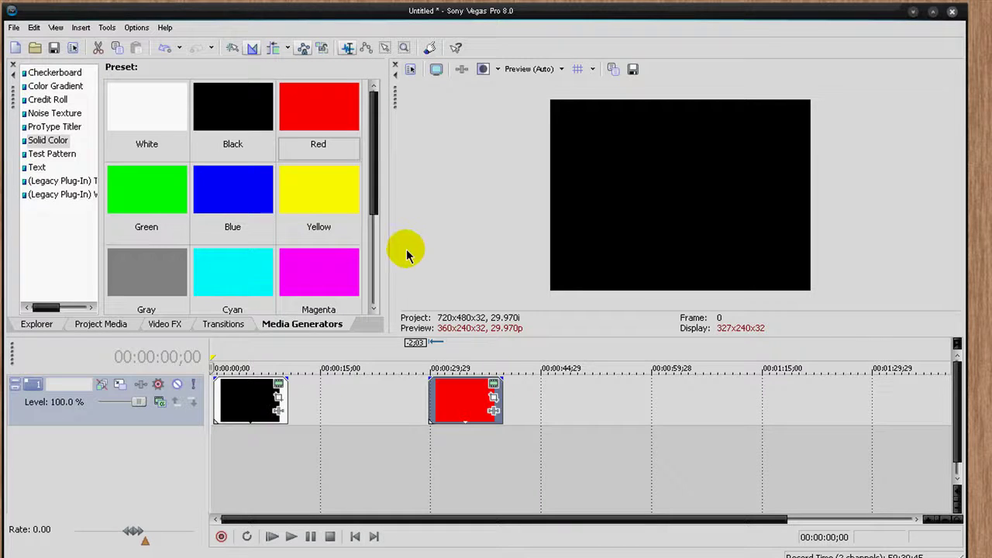
pyautogui.moveTo(474, 408); pyautogui.dragTo(350, 408)
pyautogui.moveTo(260, 228); pyautogui.dragTo(304, 412)
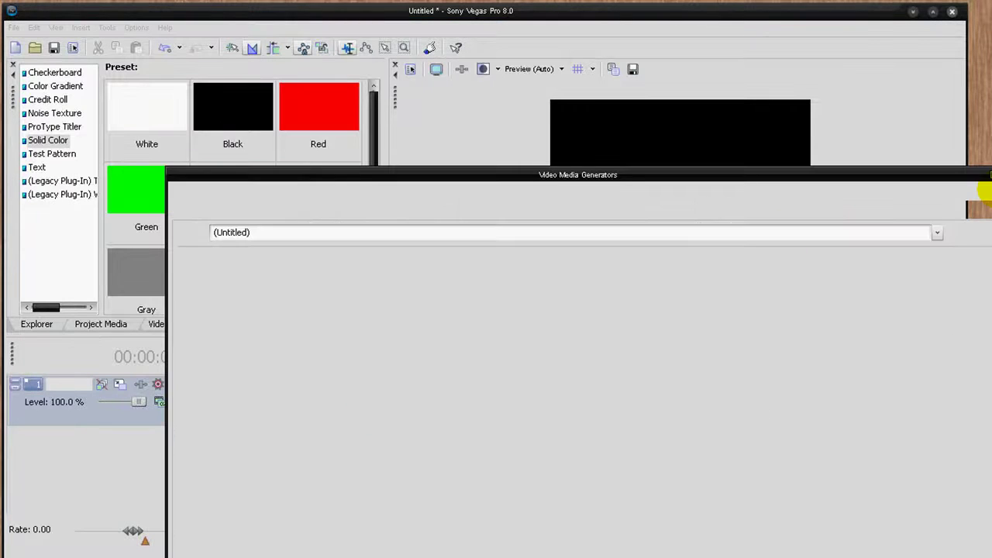
# Step: Slide the red event and the leftover blue piece left over the black event to form crossfades
pyautogui.click(985, 175)
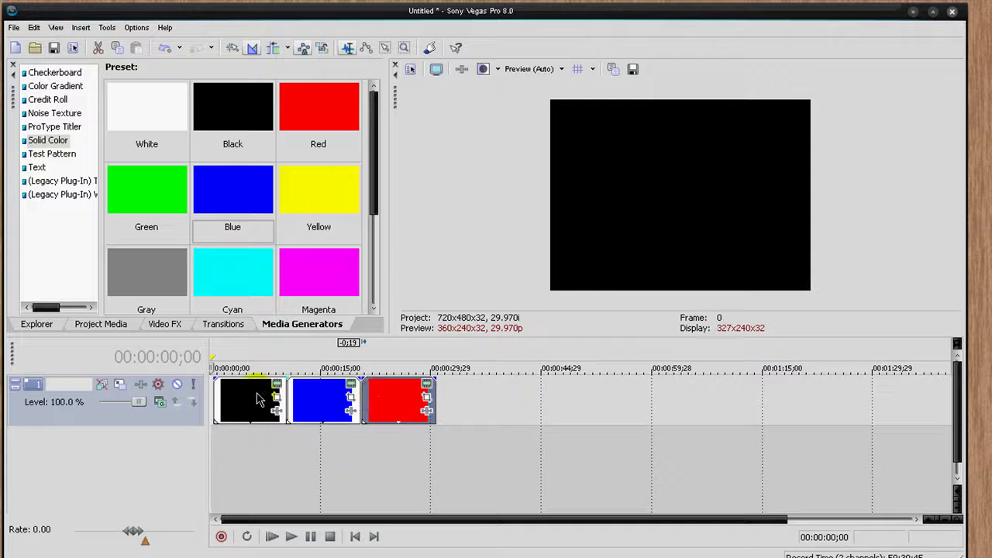
pyautogui.click(310, 387)
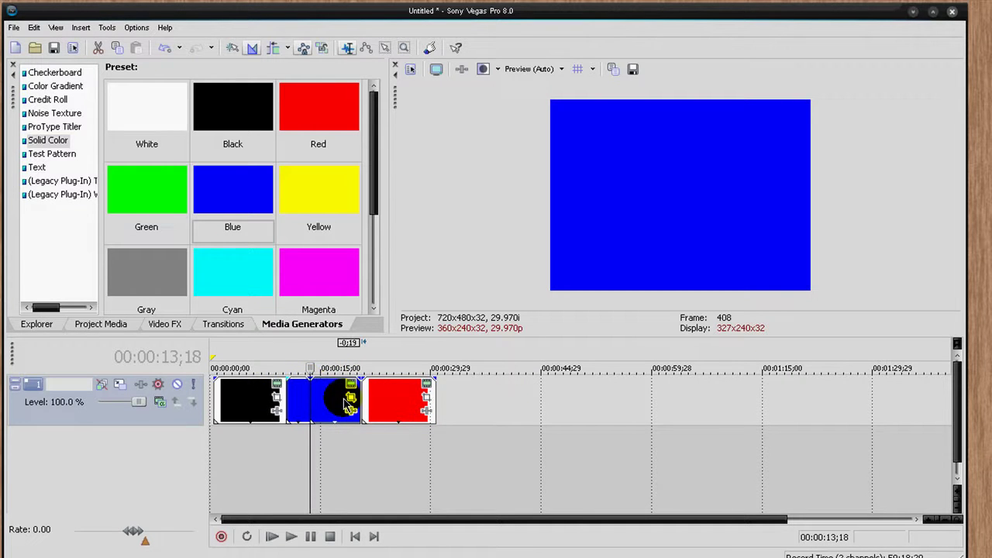
pyautogui.click(411, 409)
pyautogui.moveTo(391, 407)
pyautogui.mouseDown()
pyautogui.moveTo(310, 402)
pyautogui.moveTo(383, 398)
pyautogui.mouseUp()
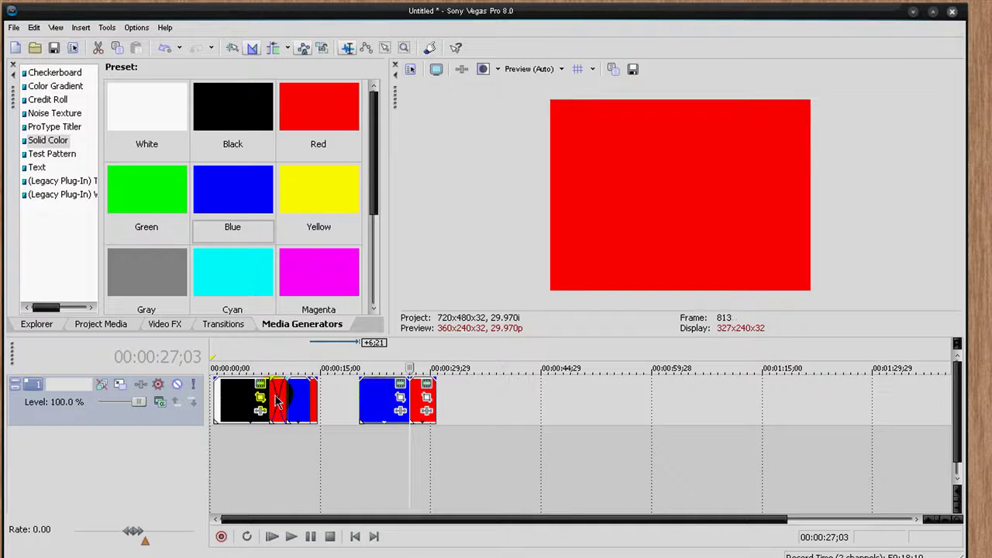
pyautogui.click(308, 395)
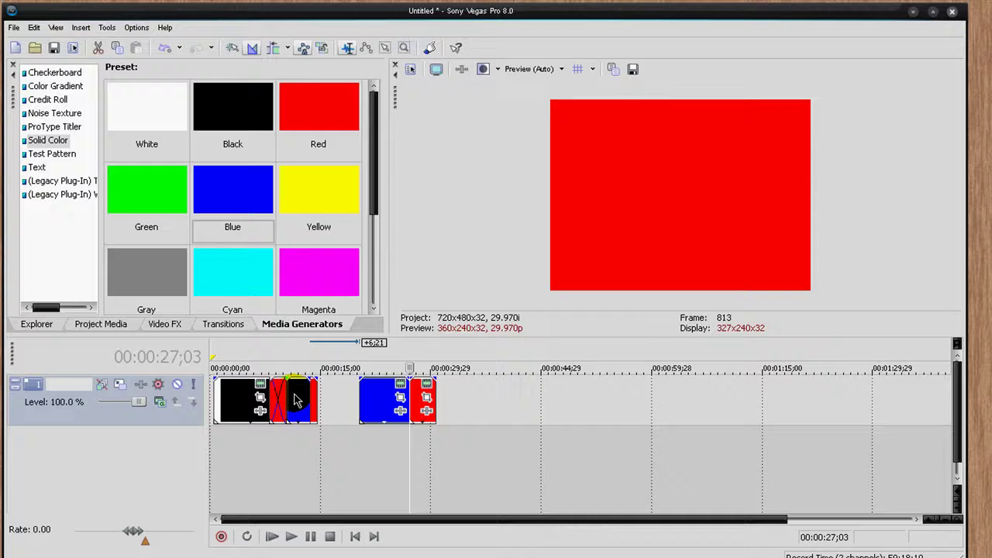
pyautogui.moveTo(302, 400)
pyautogui.mouseDown()
pyautogui.moveTo(279, 400)
pyautogui.moveTo(310, 398)
pyautogui.moveTo(300, 396)
pyautogui.mouseUp()
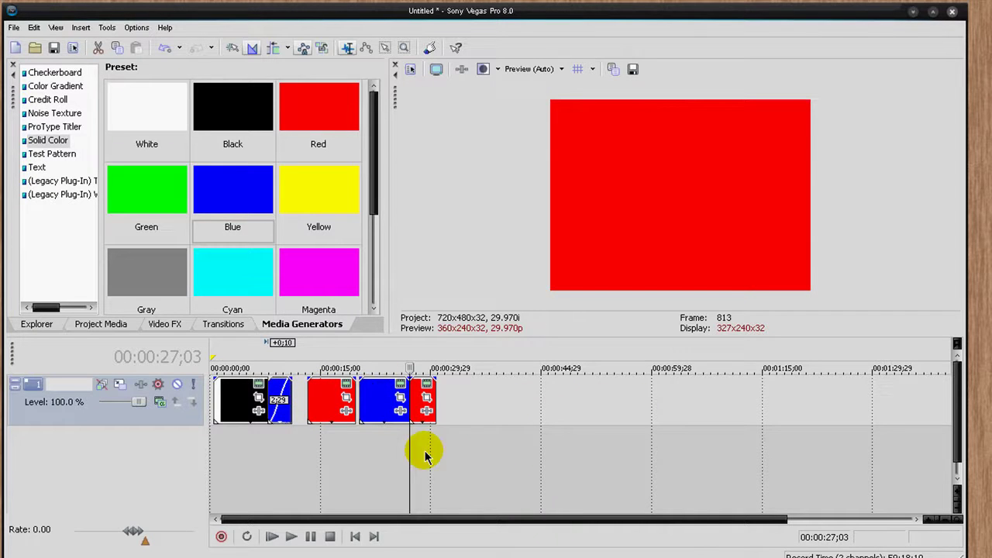
# Step: Rearrange the red and blue events along the track with auto ripple switched on
pyautogui.moveTo(337, 398); pyautogui.dragTo(481, 398)
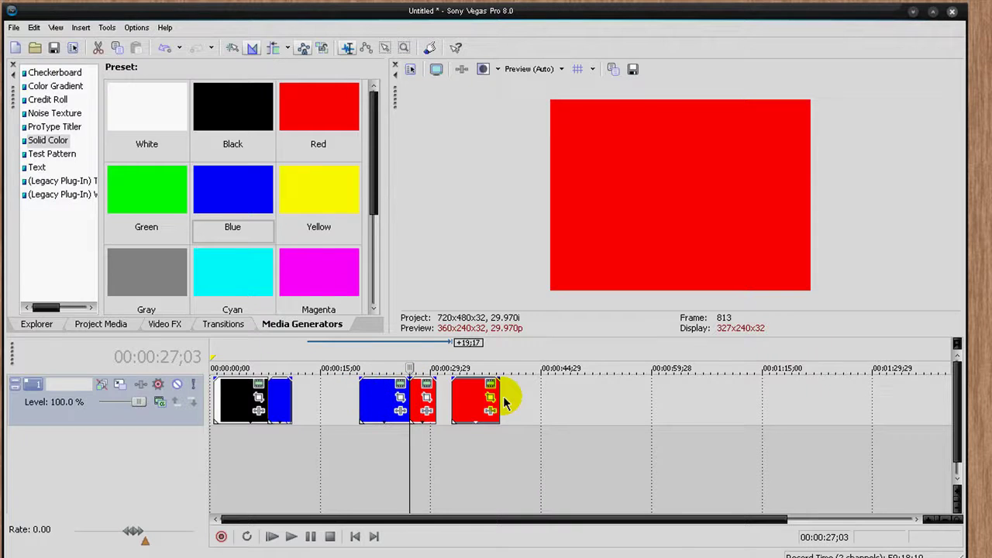
pyautogui.moveTo(384, 398); pyautogui.dragTo(526, 399)
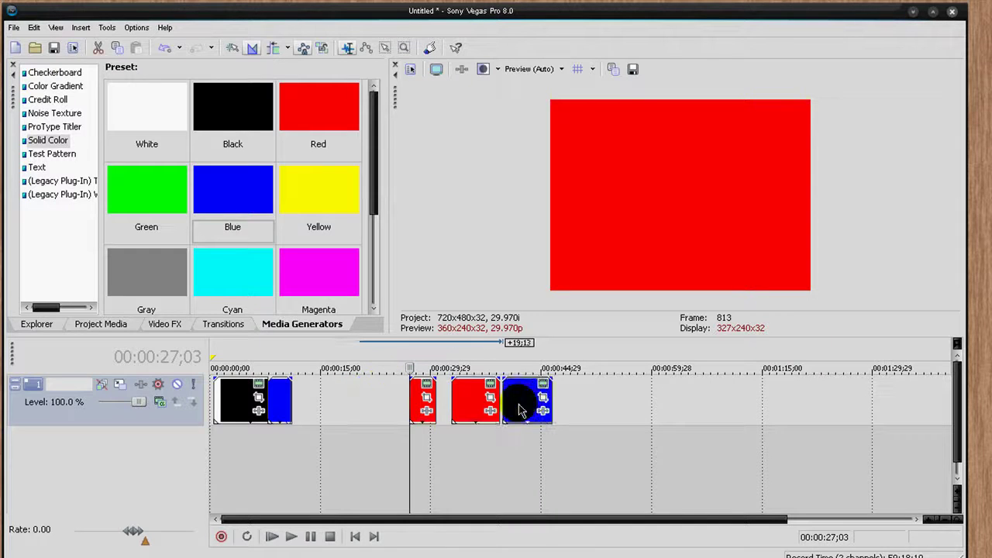
pyautogui.click(273, 48)
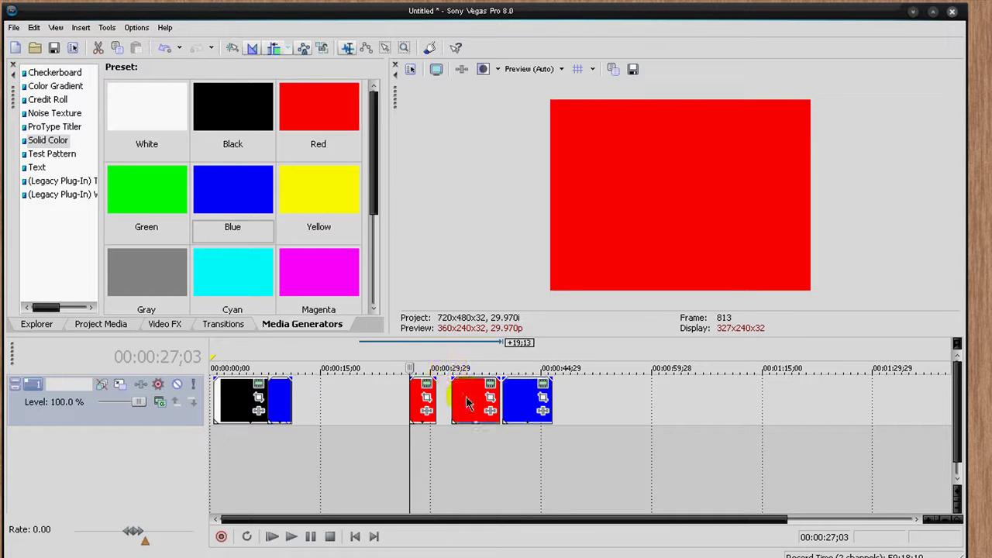
pyautogui.moveTo(466, 401)
pyautogui.mouseDown()
pyautogui.moveTo(680, 419)
pyautogui.moveTo(350, 419)
pyautogui.moveTo(526, 406)
pyautogui.moveTo(436, 399)
pyautogui.moveTo(452, 408)
pyautogui.mouseUp()
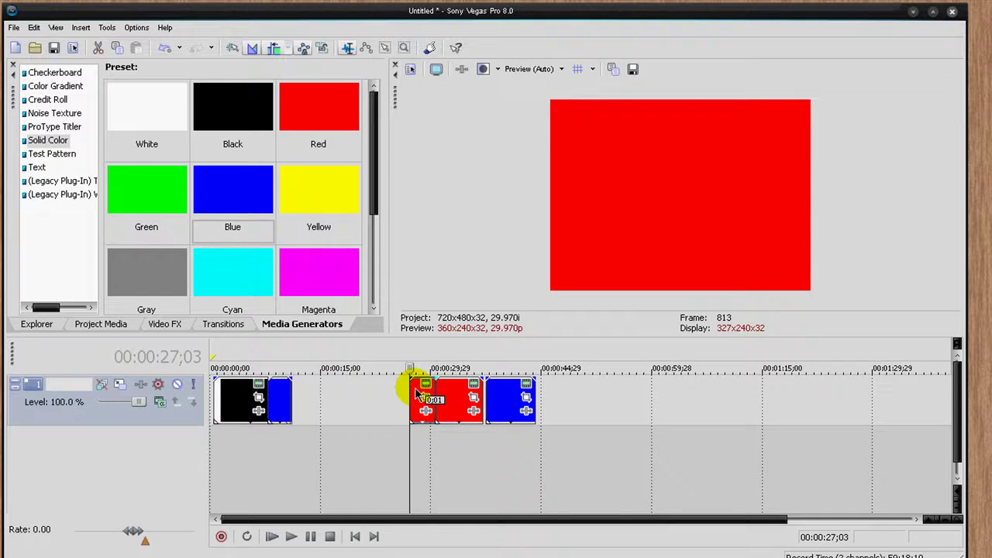
# Step: Drag the red event, with blue following, earlier so it starts near 00:00:15
pyautogui.click(415, 391)
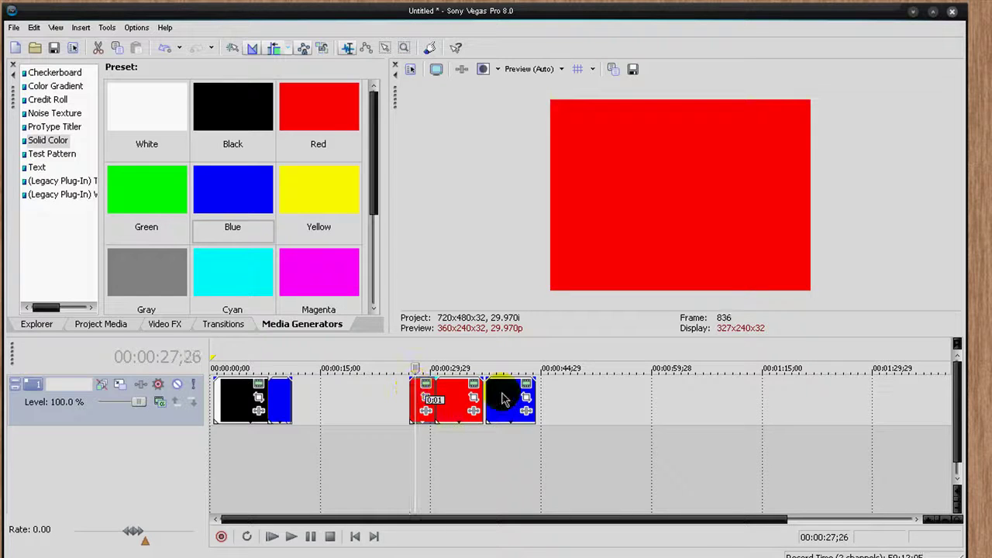
pyautogui.click(430, 399)
pyautogui.click(867, 144)
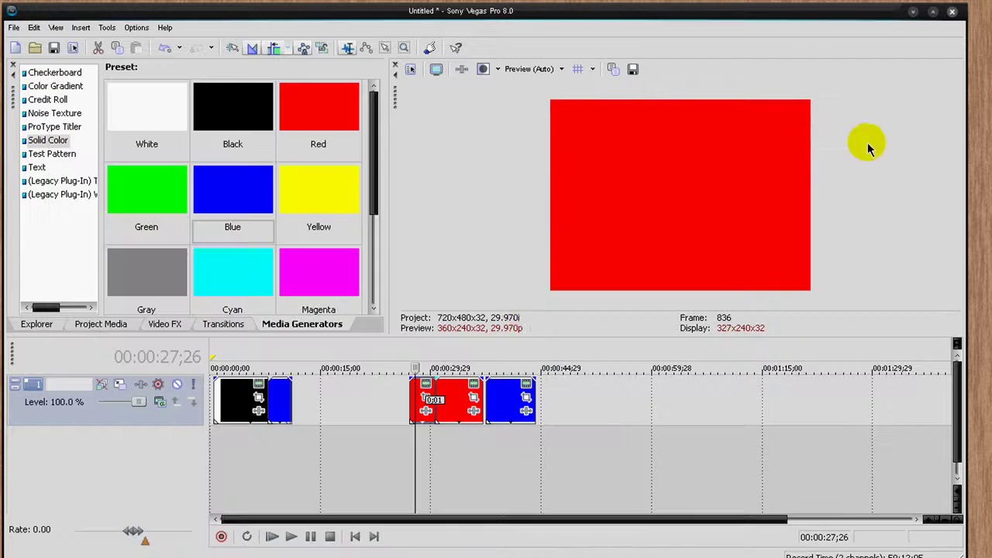
pyautogui.click(411, 410)
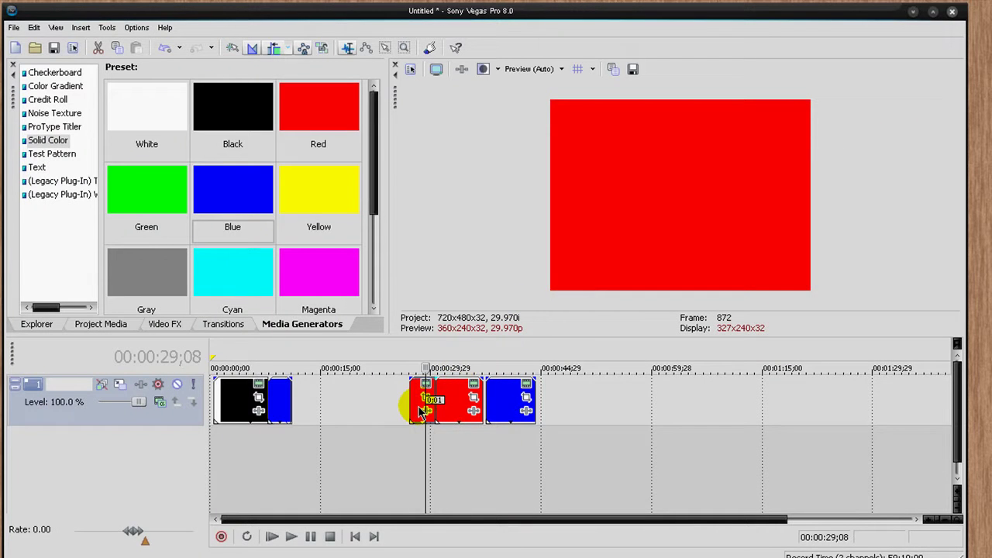
pyautogui.moveTo(422, 402); pyautogui.dragTo(333, 420)
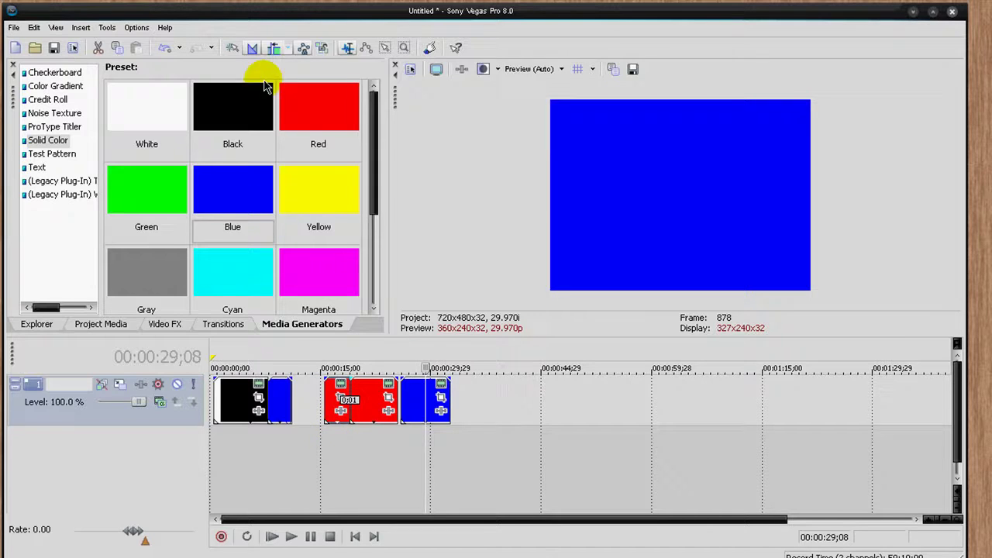
pyautogui.click(287, 50)
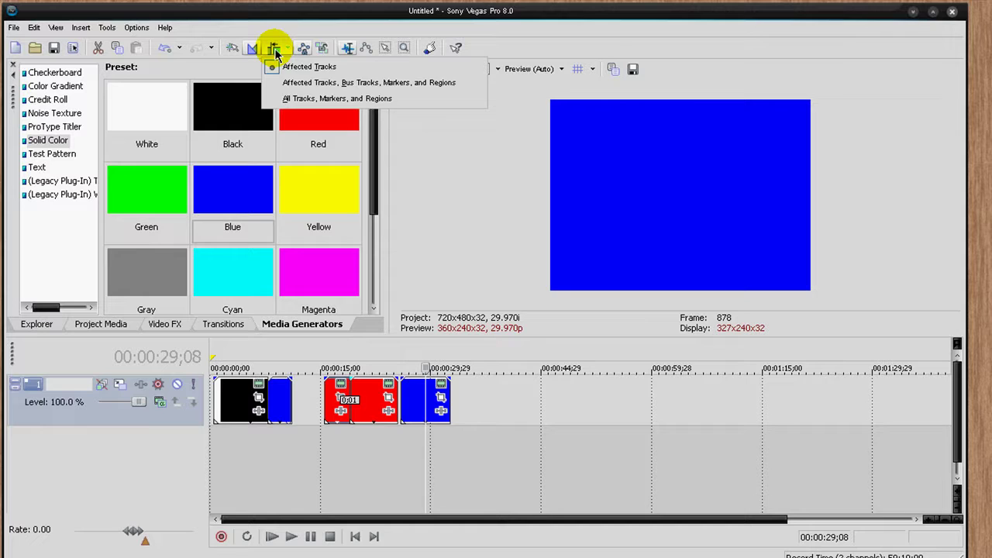
pyautogui.click(277, 53)
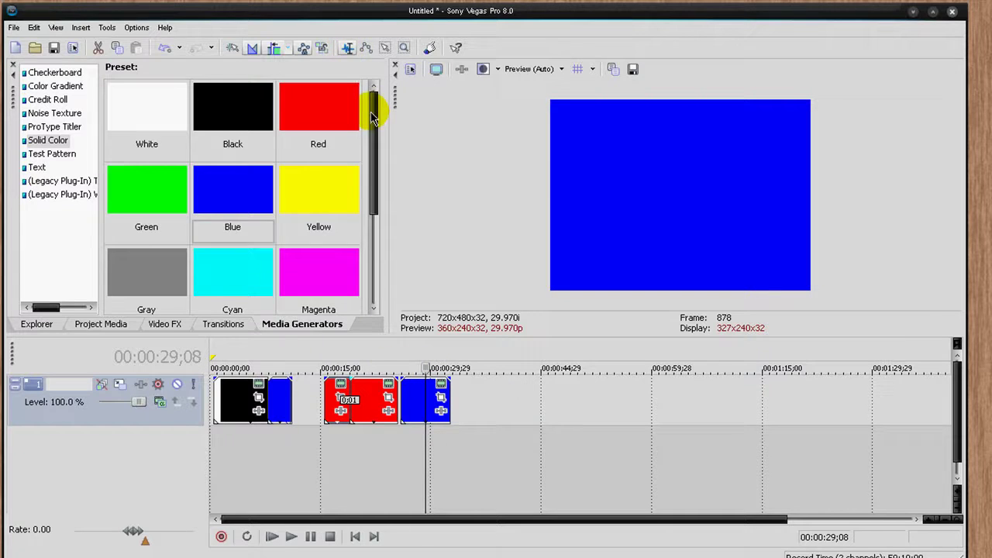
# Step: Try the Envelope, Normal and Selection Edit tools, box-selecting events near the blue one
pyautogui.click(364, 48)
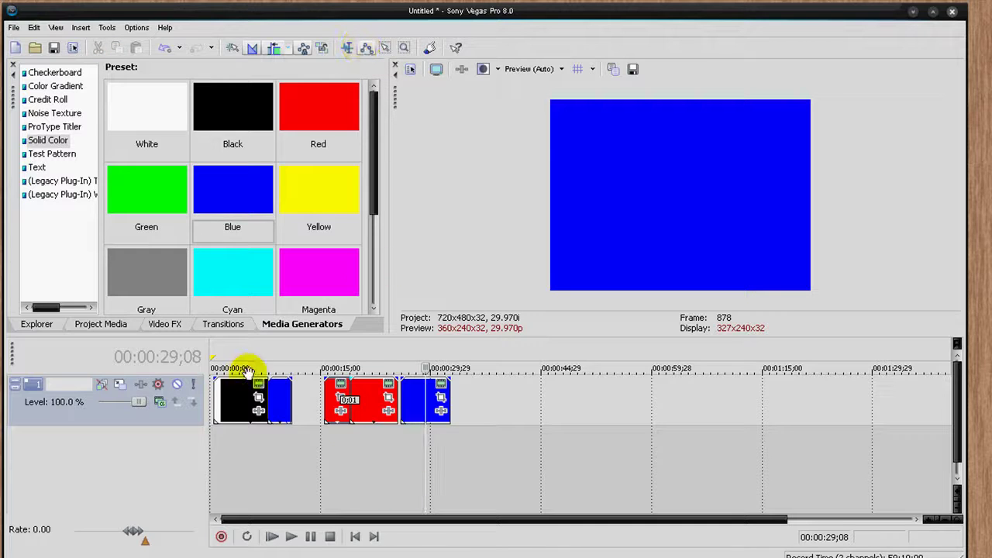
pyautogui.click(348, 48)
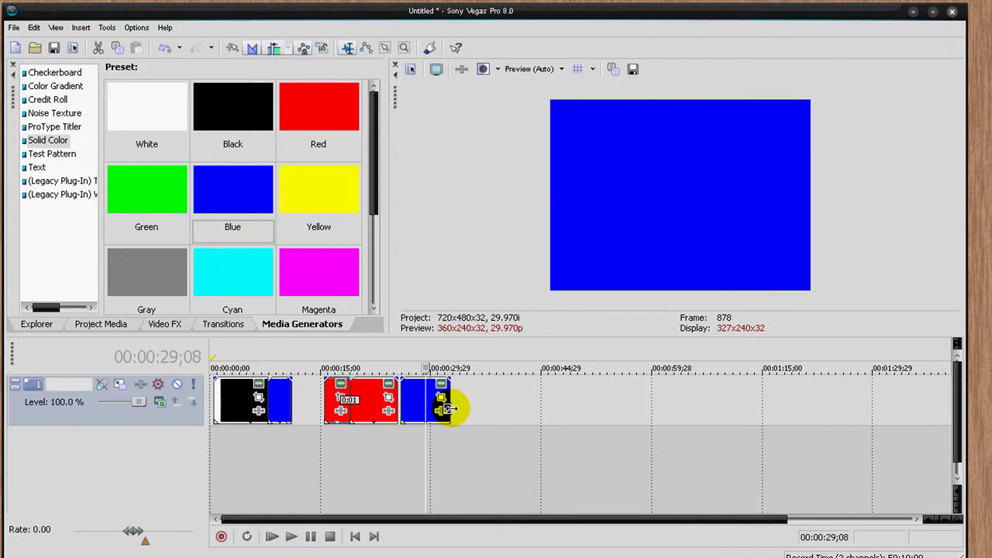
pyautogui.click(386, 49)
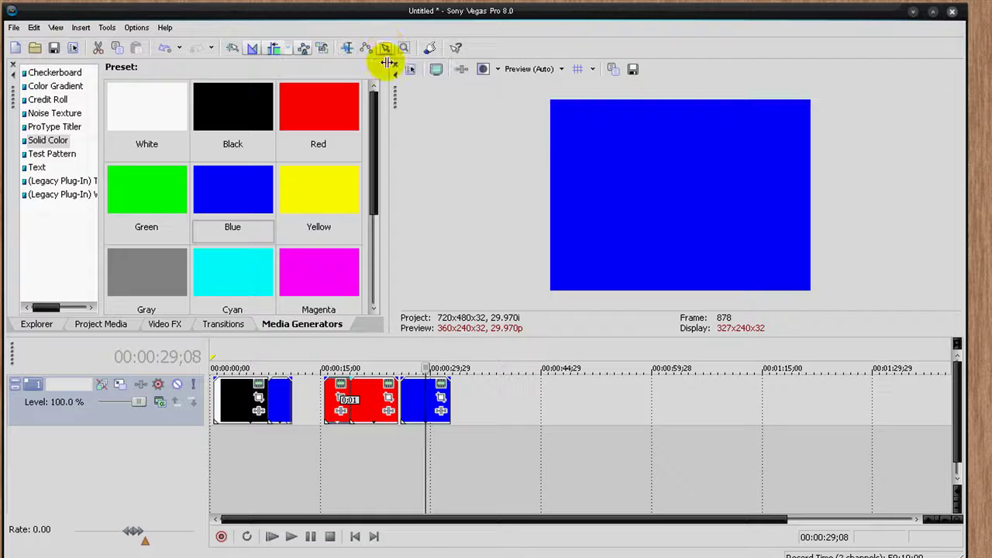
pyautogui.moveTo(417, 409); pyautogui.dragTo(488, 410)
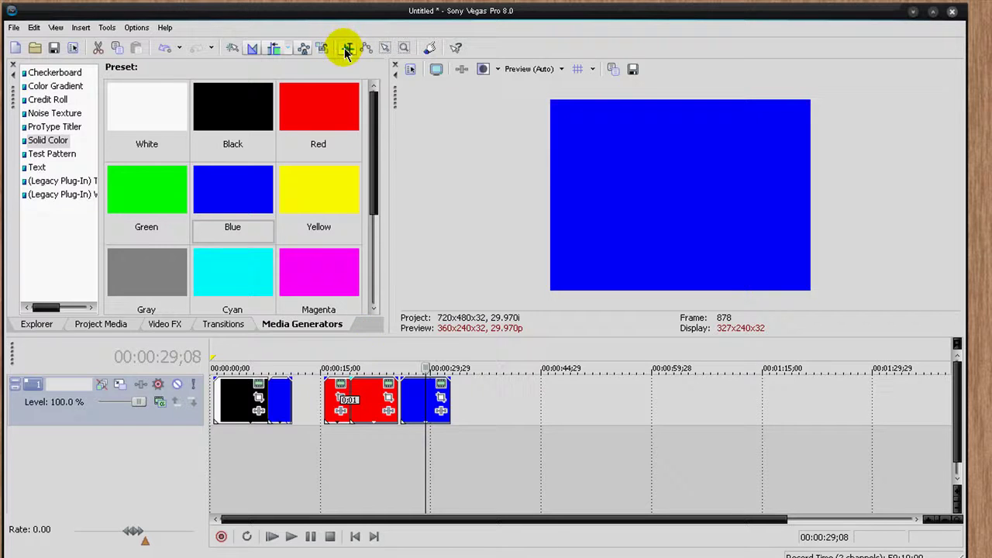
# Step: Use the Zoom Edit Tool to zoom the timeline in around 00:00:29
pyautogui.click(405, 48)
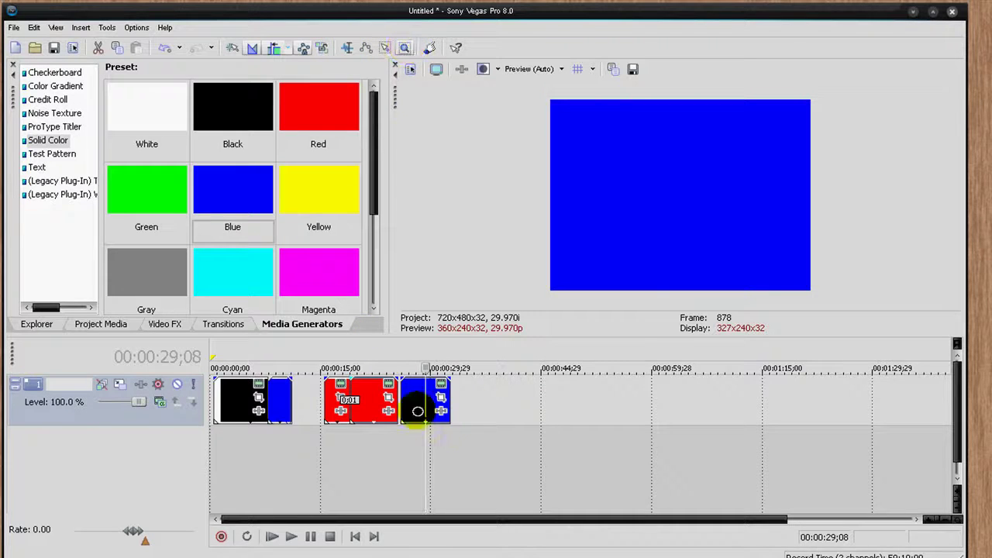
pyautogui.rightClick(438, 424)
pyautogui.rightClick(418, 417)
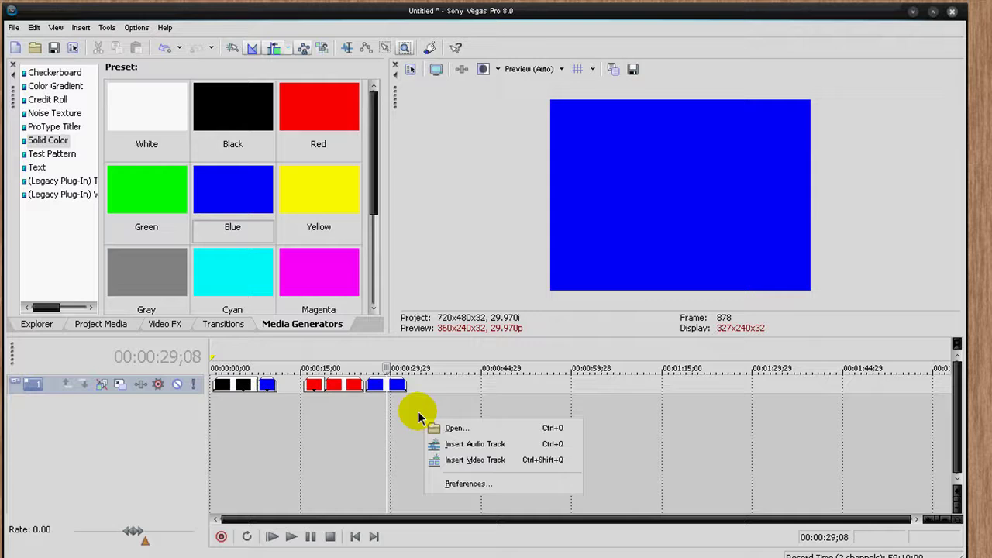
pyautogui.click(398, 382)
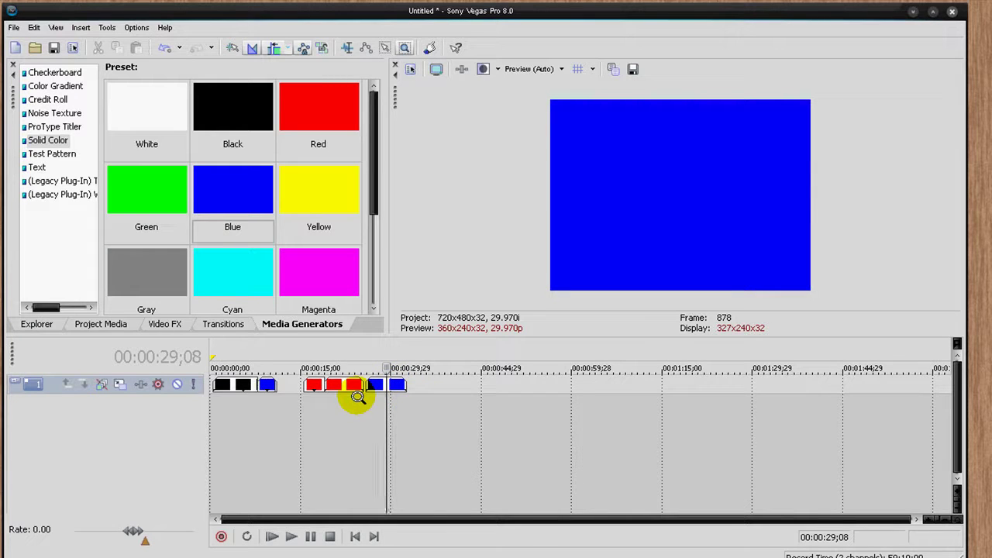
pyautogui.click(357, 396)
pyautogui.rightClick(347, 385)
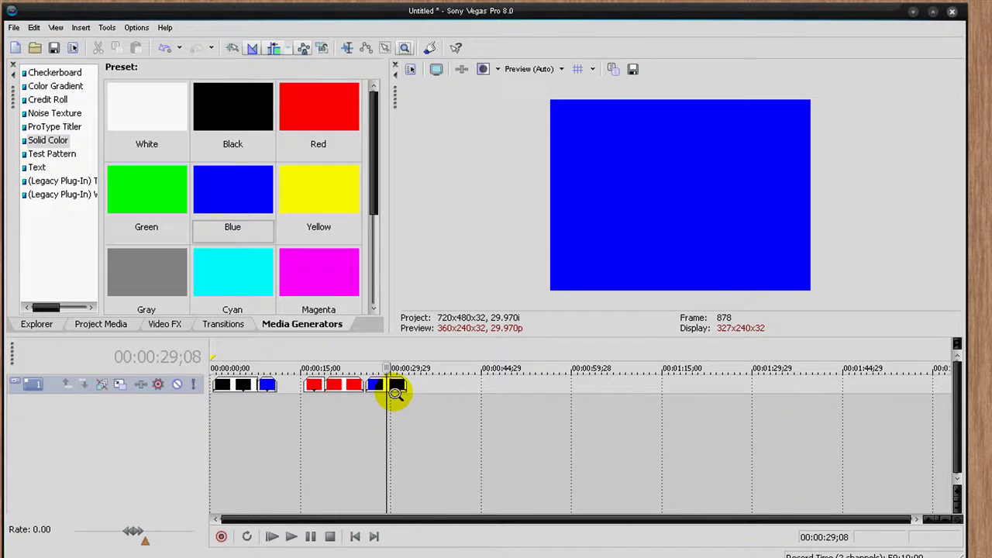
pyautogui.rightClick(395, 391)
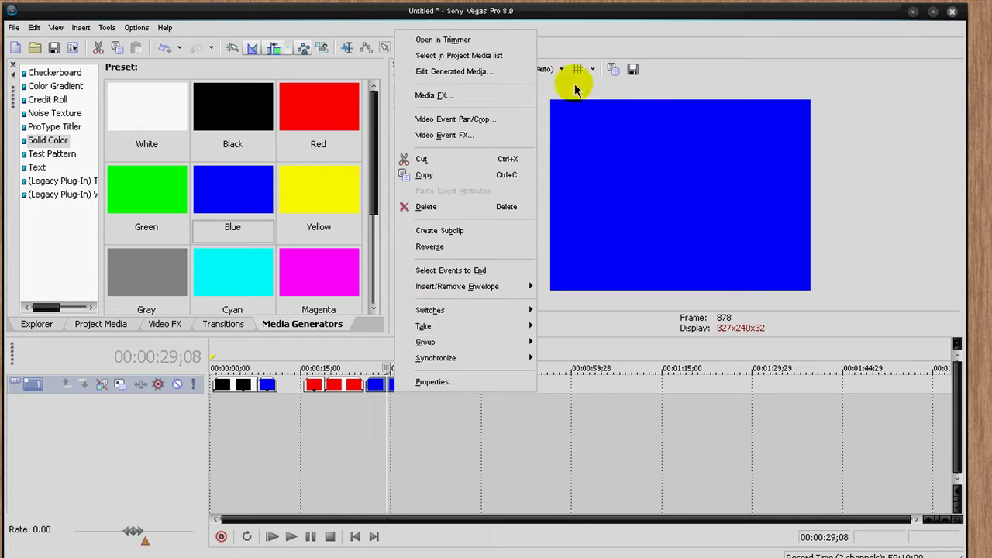
pyautogui.click(640, 105)
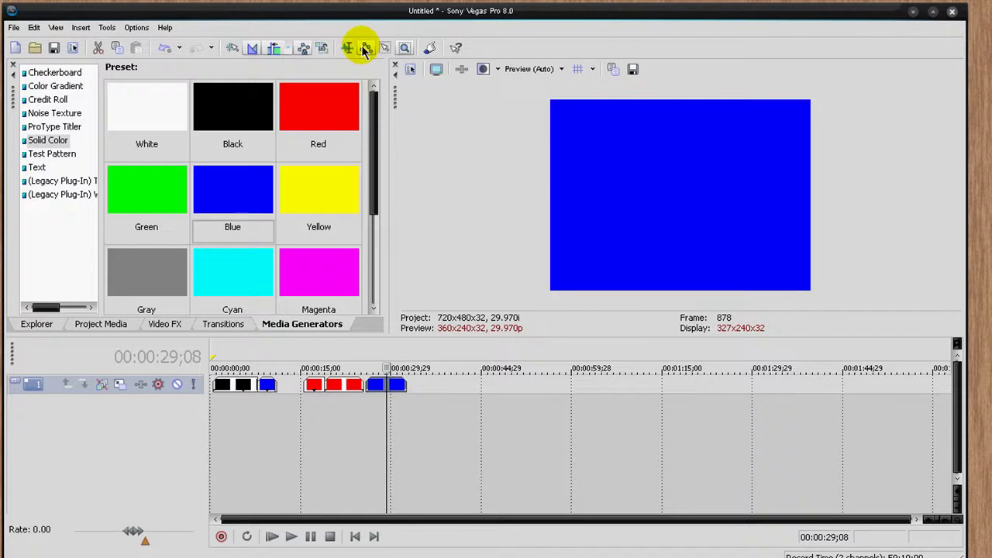
pyautogui.scroll(10, 454, 468)
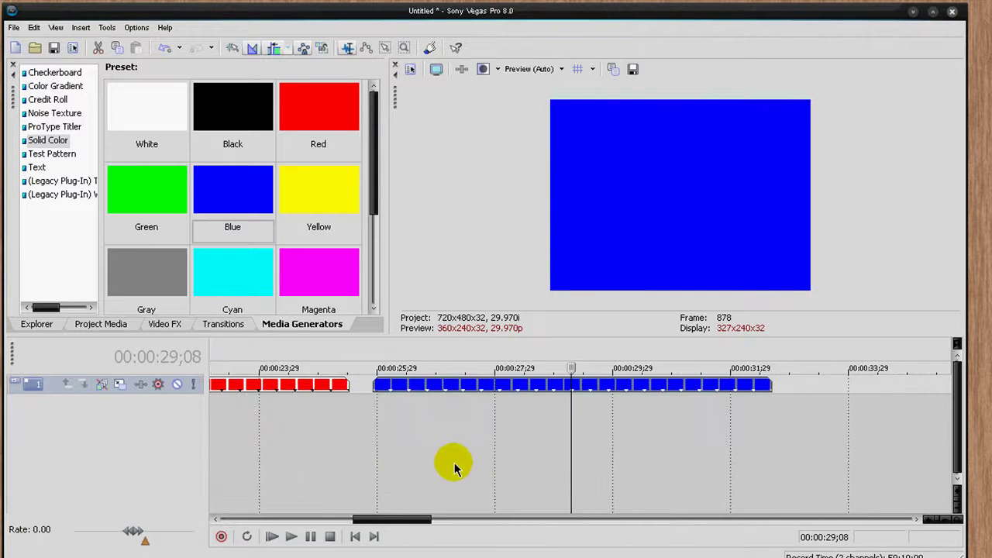
# Step: Mute the video track with the Z shortcut so the preview goes black
pyautogui.scroll(3, 454, 468)
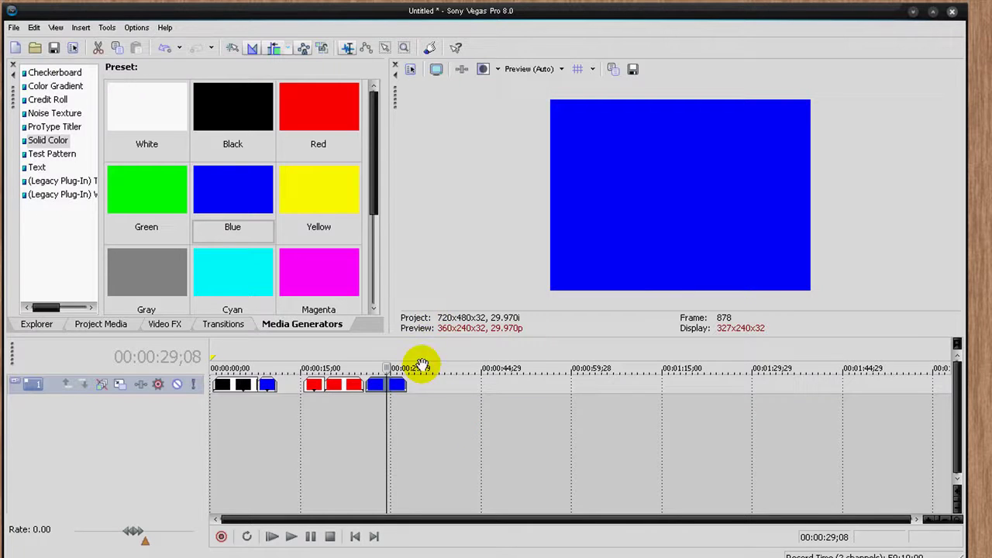
pyautogui.click(404, 49)
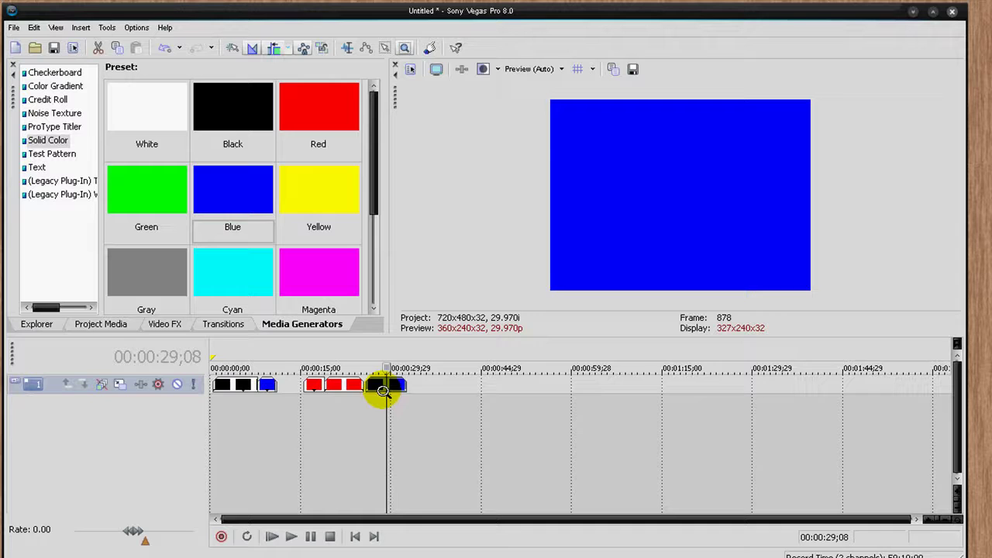
pyautogui.press('z')
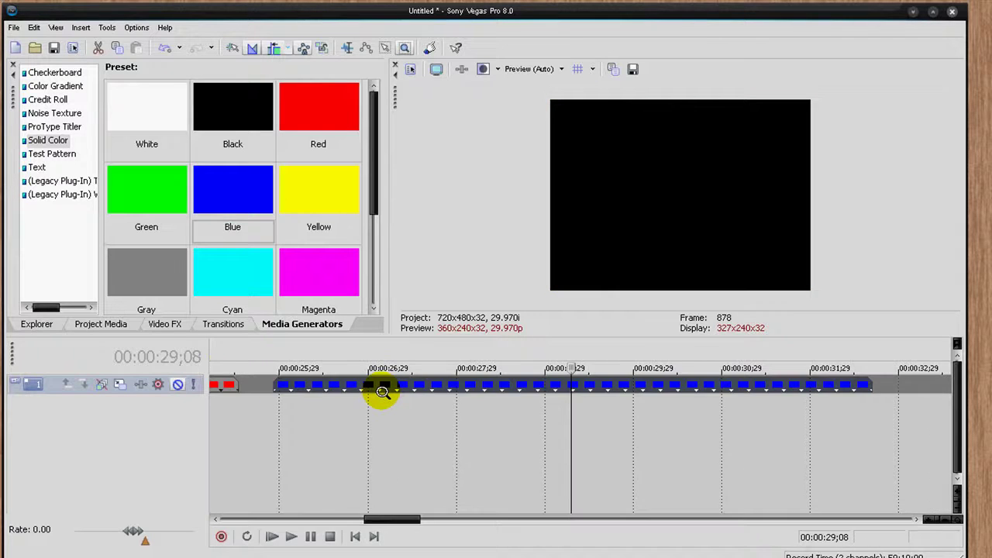
pyautogui.rightClick(382, 391)
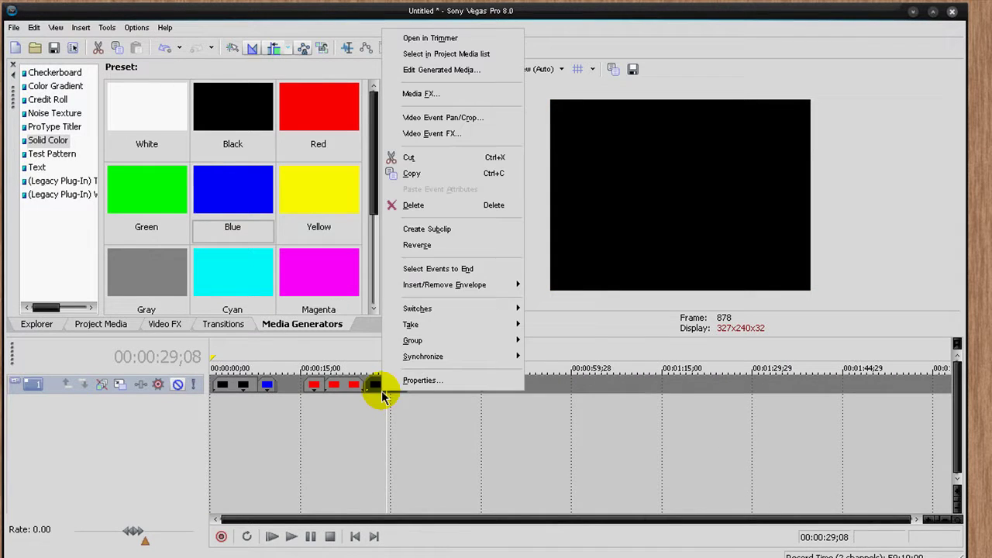
pyautogui.press('Escape')
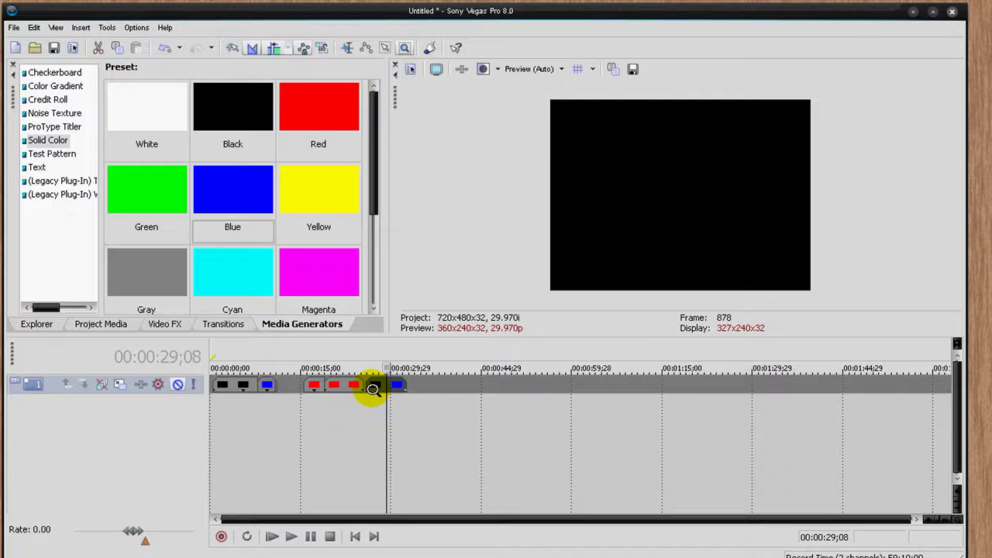
# Step: Zoom in with the Zoom Edit Tool until the red and blue events fill the view
pyautogui.scroll(10, 370, 389)
pyautogui.moveTo(408, 413); pyautogui.dragTo(490, 455)
pyautogui.click(522, 469)
pyautogui.click(421, 463)
pyautogui.click(244, 397)
pyautogui.click(705, 470)
pyautogui.click(480, 476)
pyautogui.click(605, 427)
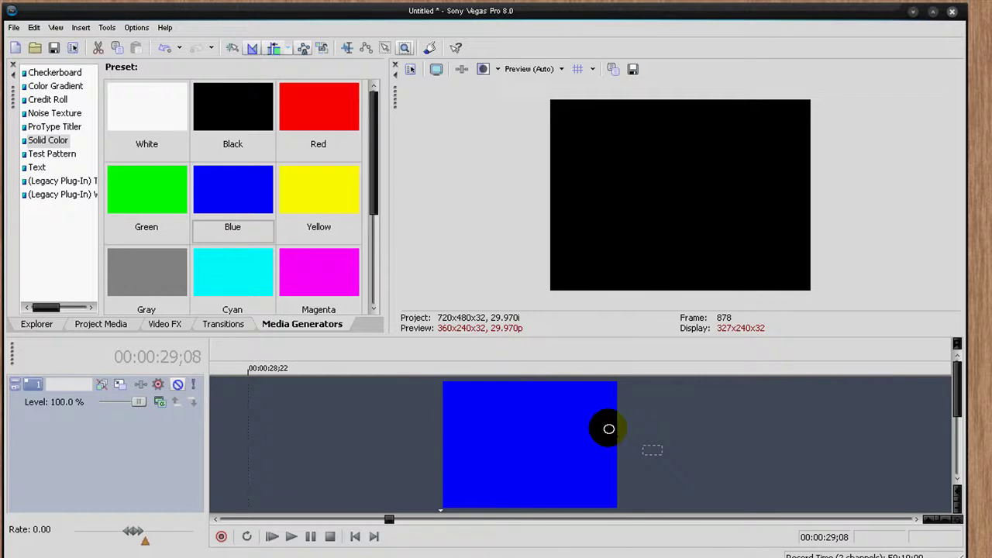
pyautogui.scroll(-15, 609, 428)
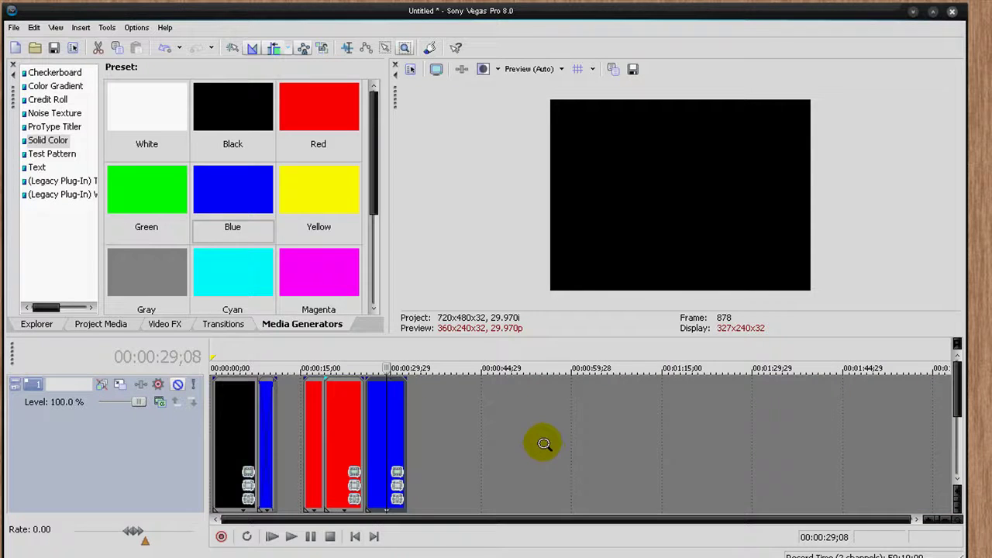
pyautogui.scroll(3, 544, 443)
pyautogui.scroll(-3, 454, 437)
pyautogui.scroll(5, 454, 436)
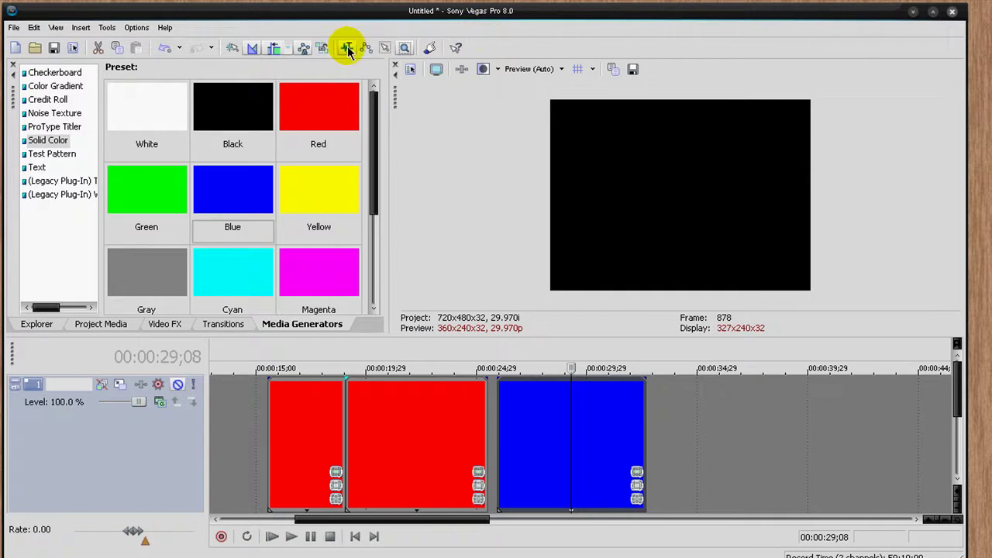
# Step: Launch the 'How to Add a Backdrop' interactive tutorial from the tutorials list
pyautogui.click(430, 47)
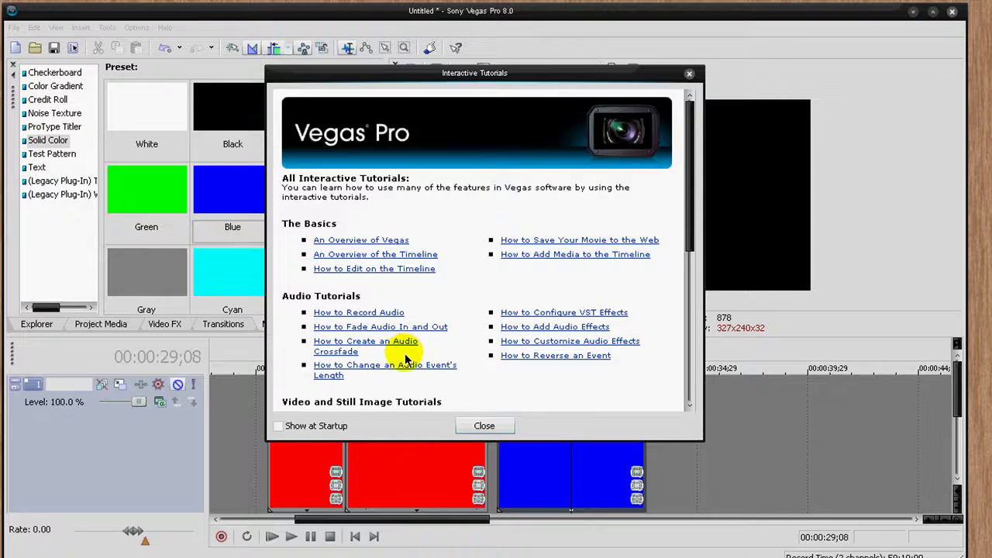
pyautogui.scroll(-2, 410, 355)
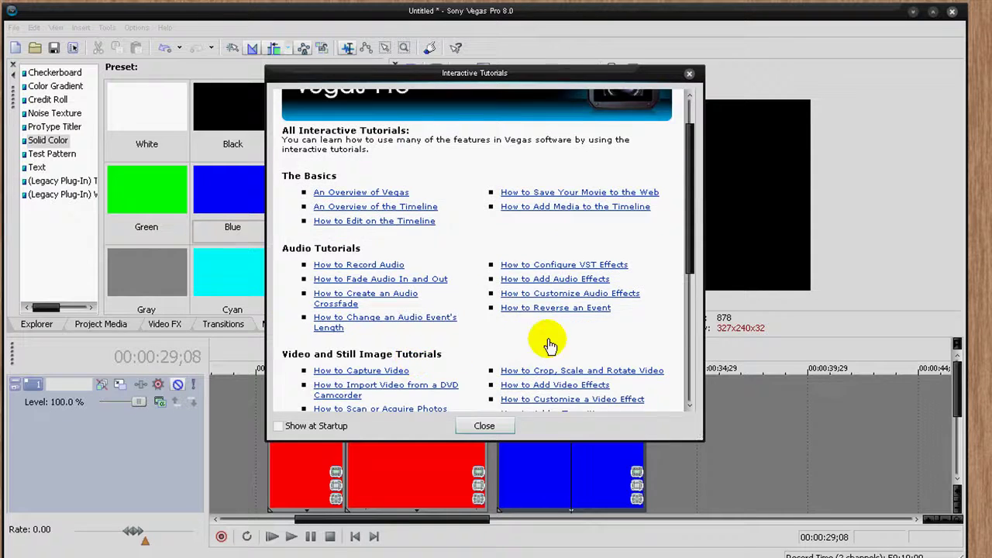
pyautogui.scroll(-1, 538, 341)
pyautogui.scroll(-3, 594, 218)
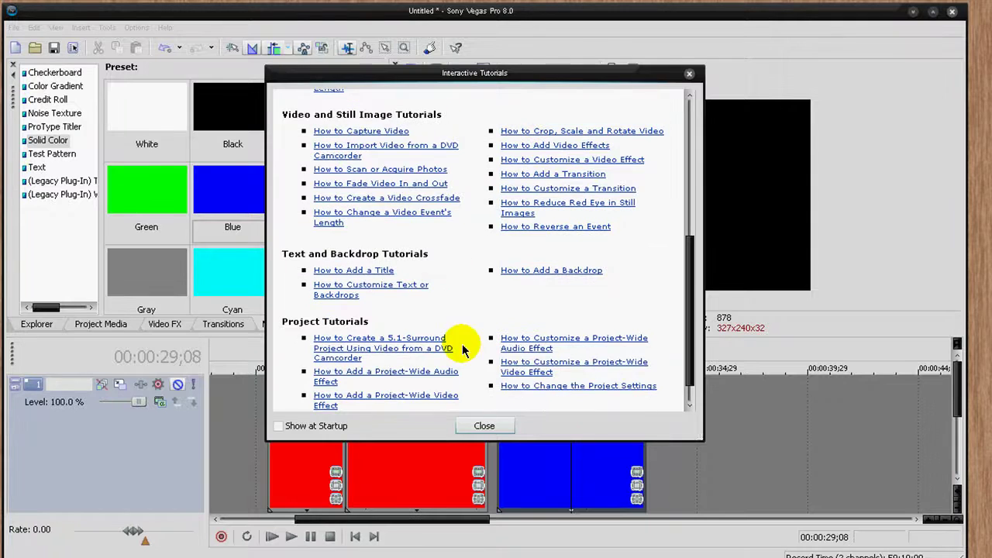
pyautogui.click(527, 273)
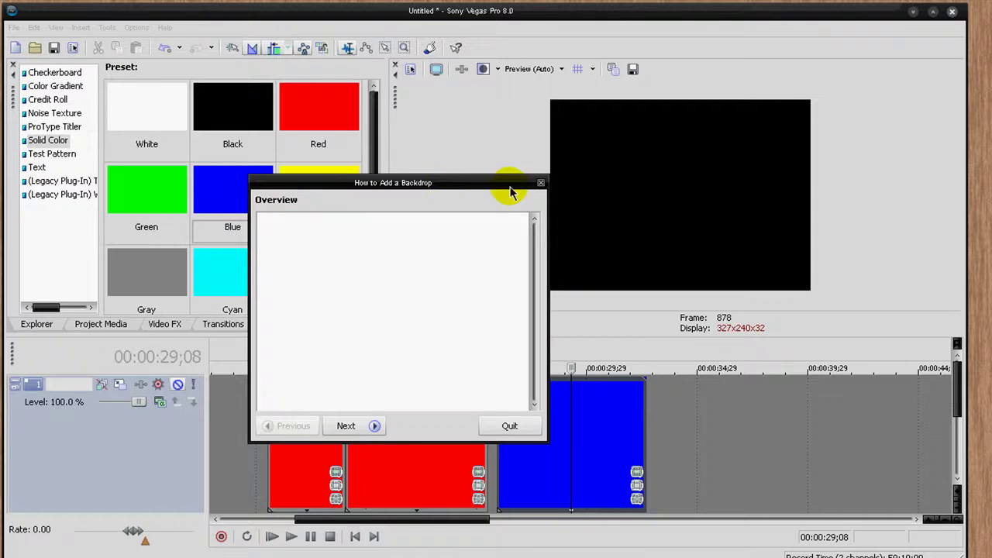
# Step: Advance the backdrop tutorial one page, then close the Vegas Pro Online Help window
pyautogui.click(375, 426)
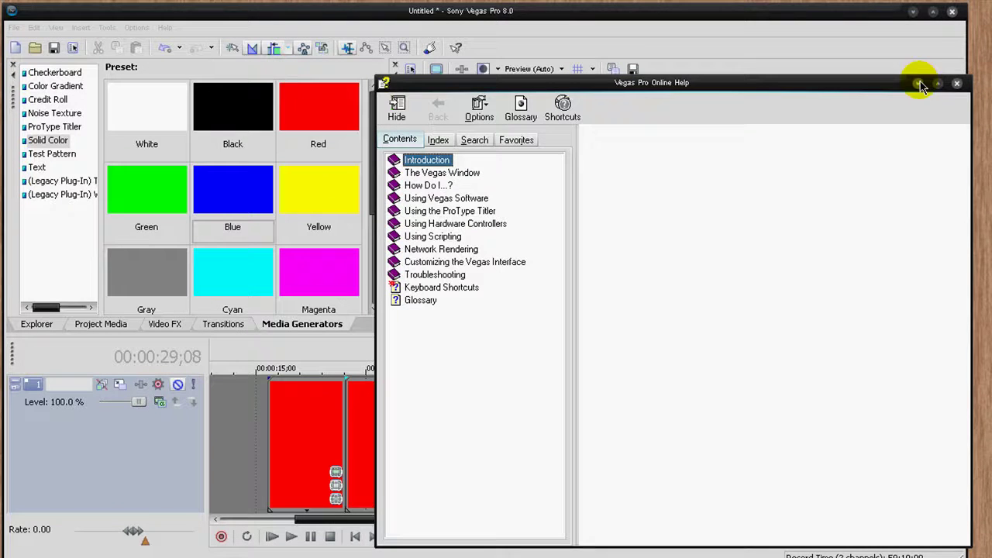
pyautogui.click(957, 85)
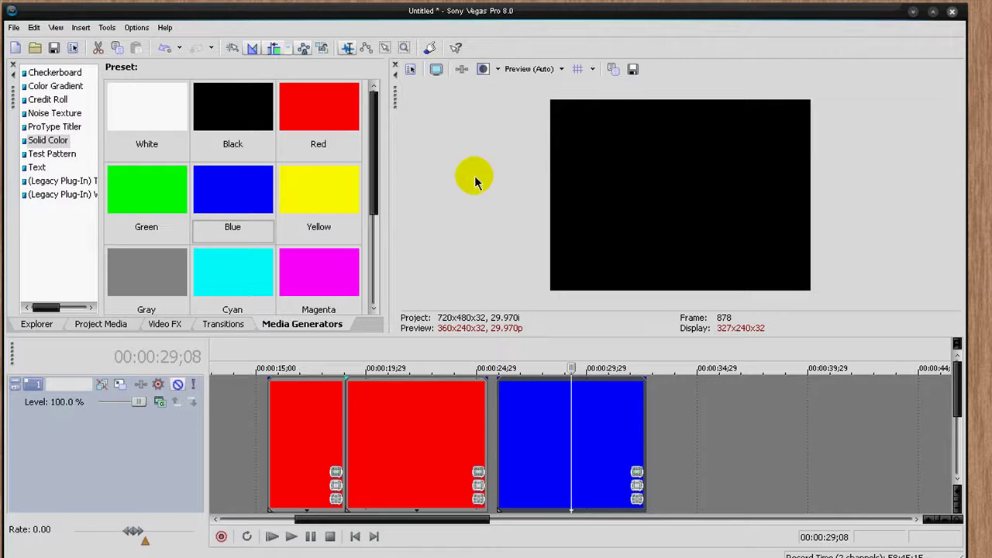
pyautogui.click(465, 111)
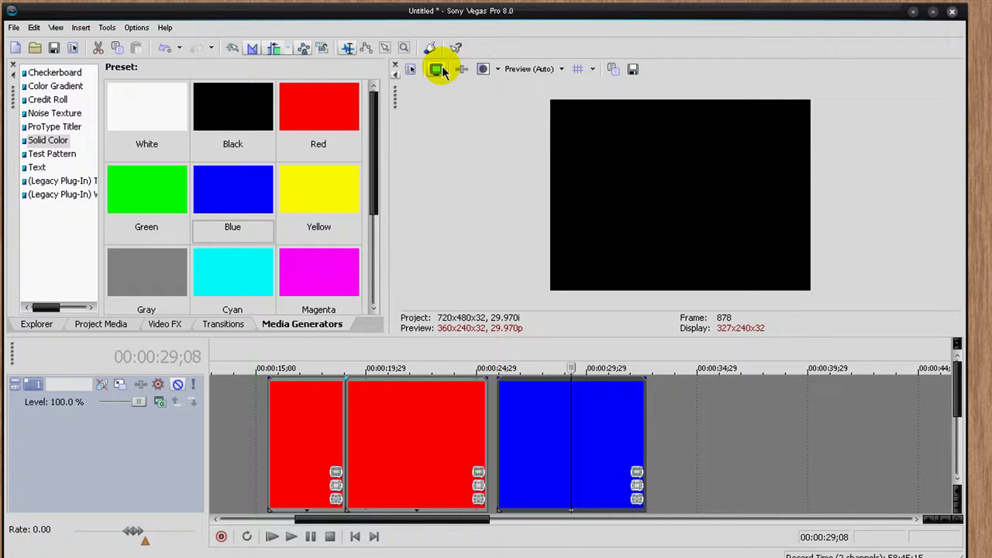
pyautogui.click(498, 69)
pyautogui.click(493, 69)
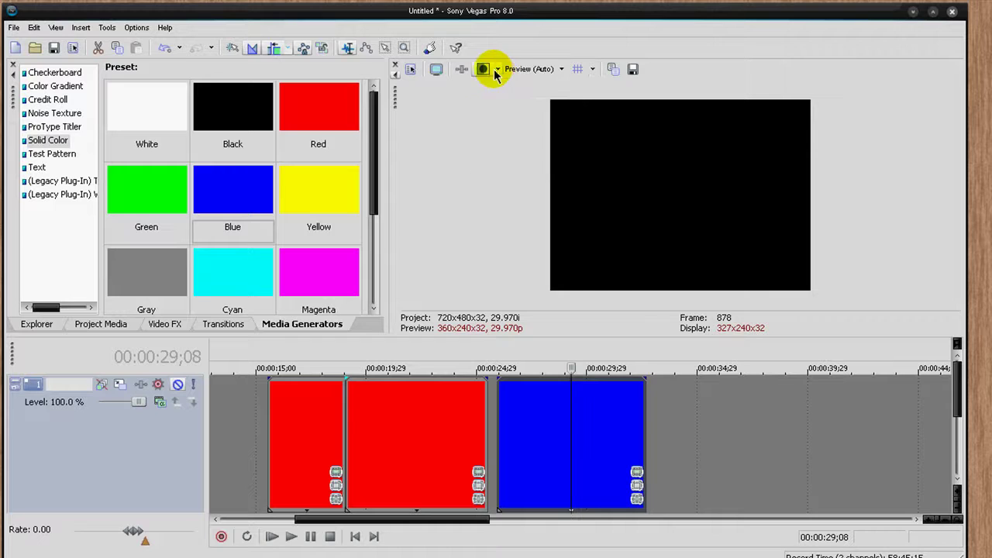
pyautogui.click(539, 70)
pyautogui.moveTo(548, 110)
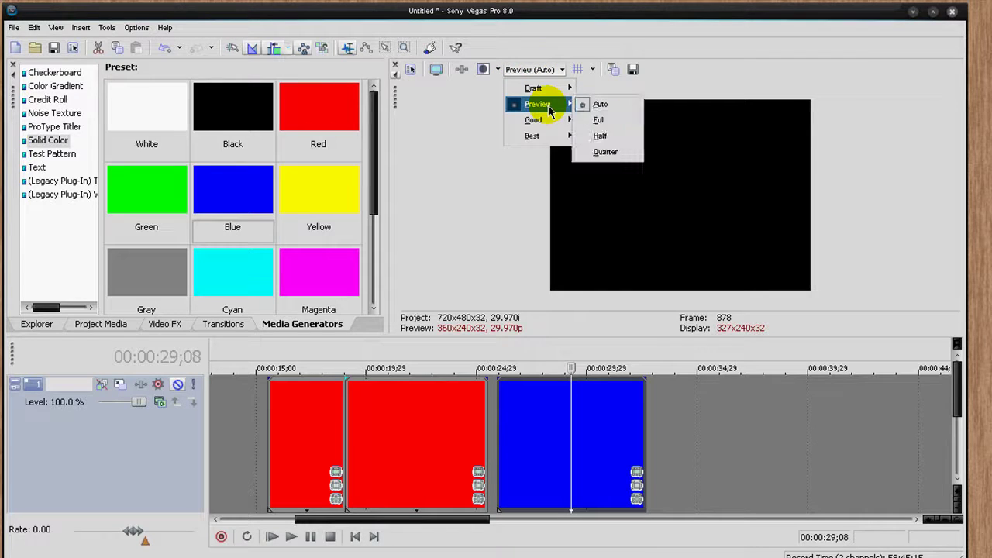
pyautogui.click(546, 69)
pyautogui.click(550, 68)
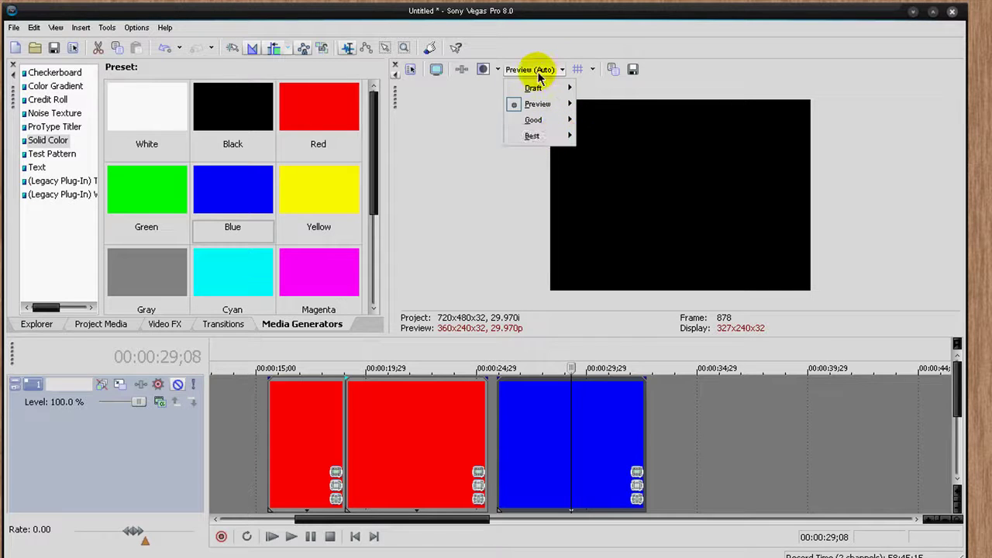
pyautogui.click(540, 75)
pyautogui.click(580, 71)
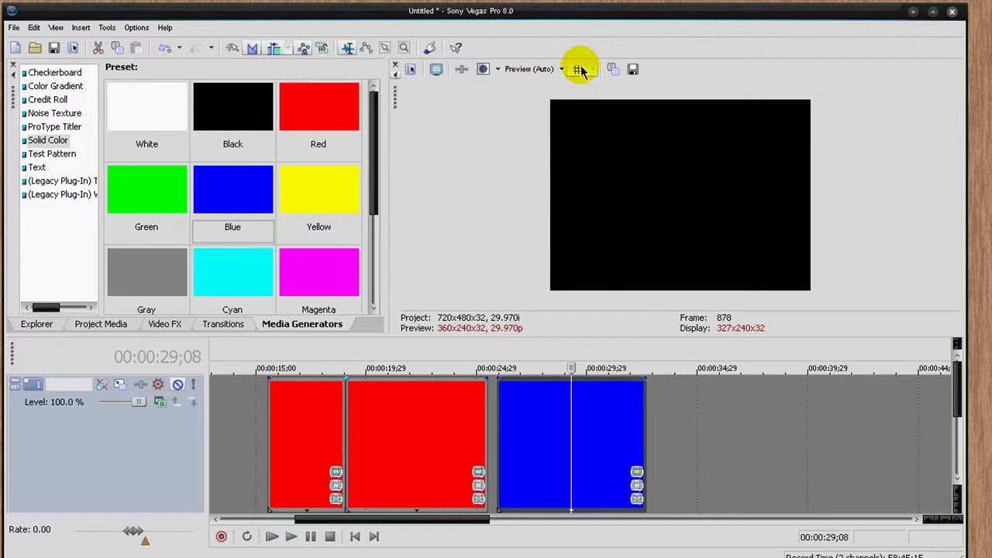
pyautogui.click(581, 69)
pyautogui.click(581, 69)
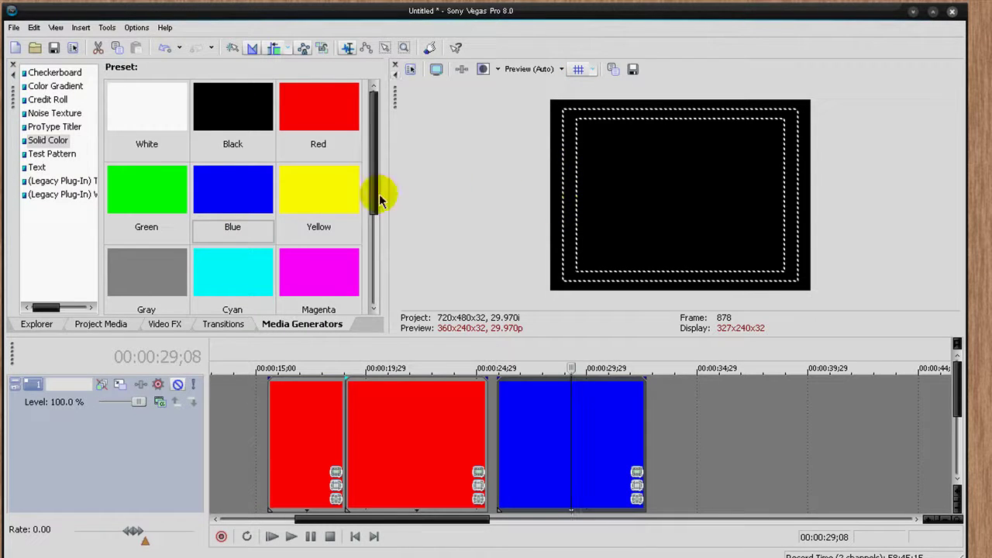
pyautogui.click(580, 69)
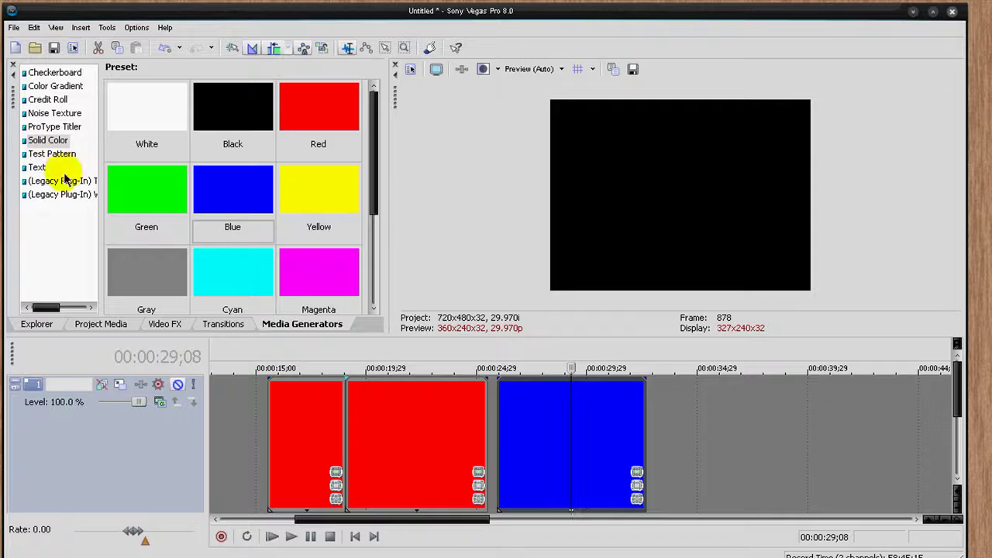
# Step: Browse the Project Media, Video FX, Transitions and Media Generators tabs, ending on Explorer showing the Desktop
pyautogui.click(38, 325)
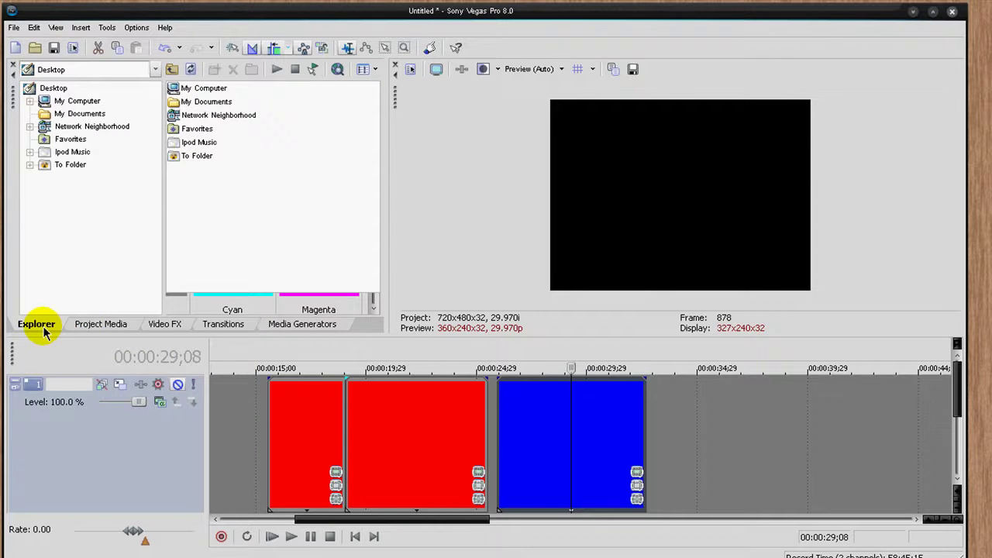
pyautogui.click(113, 328)
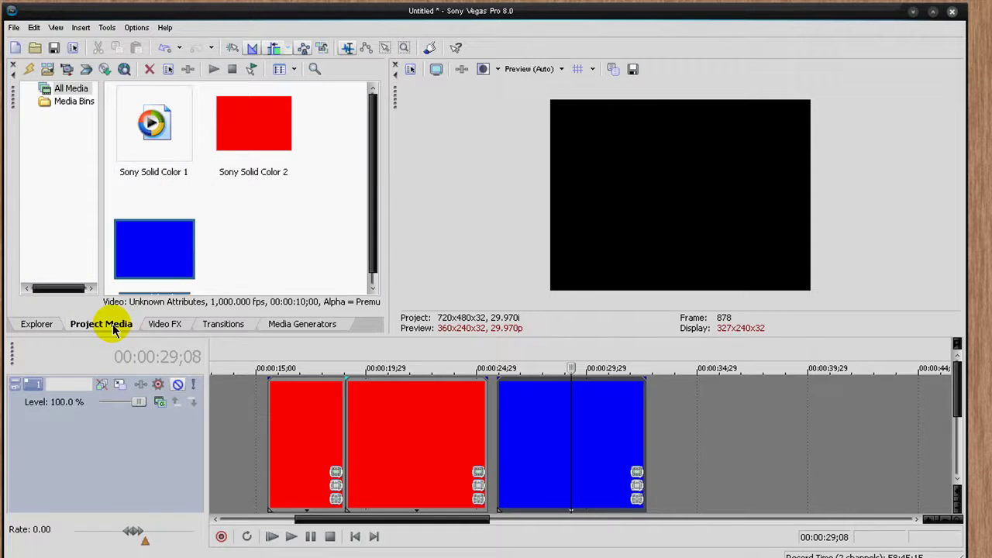
pyautogui.scroll(-1, 270, 206)
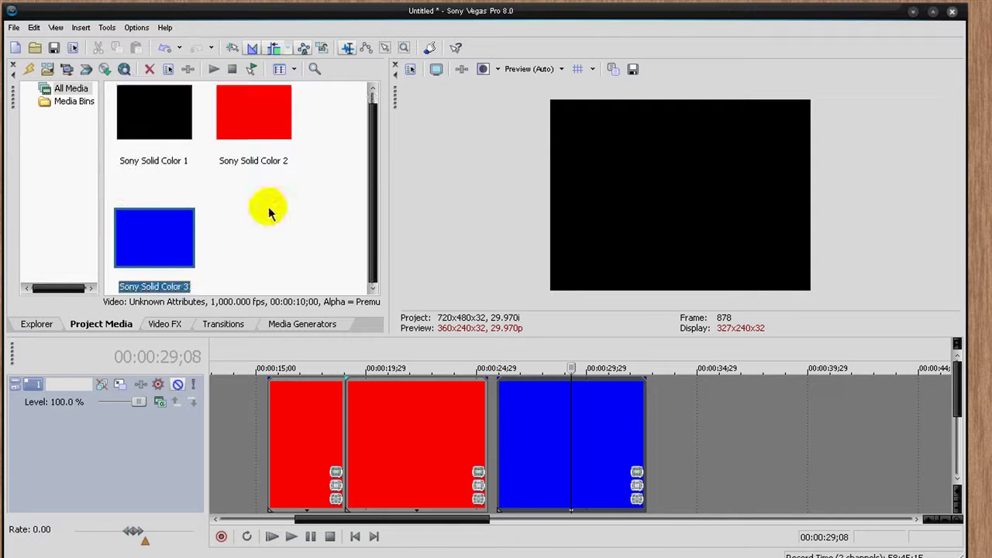
pyautogui.click(178, 323)
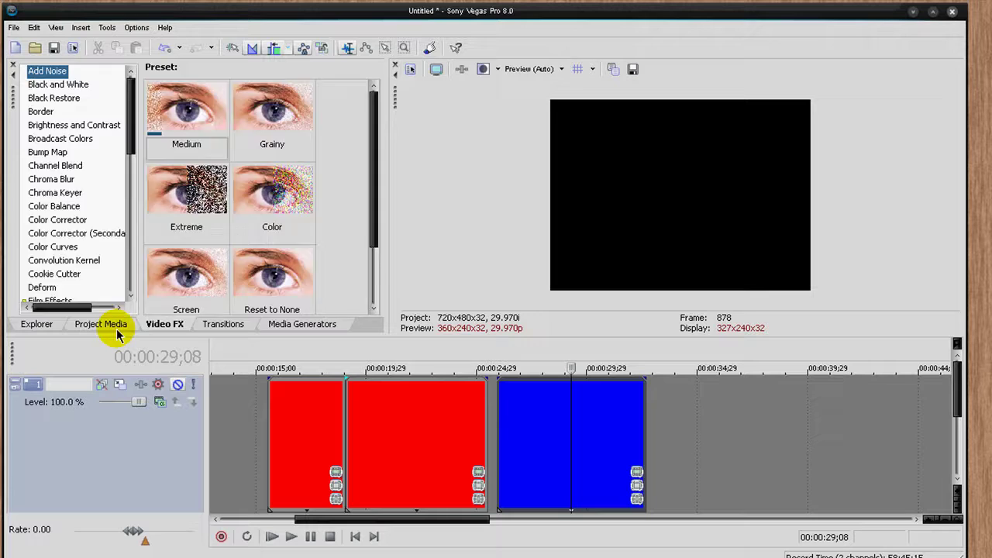
pyautogui.click(116, 325)
pyautogui.click(160, 327)
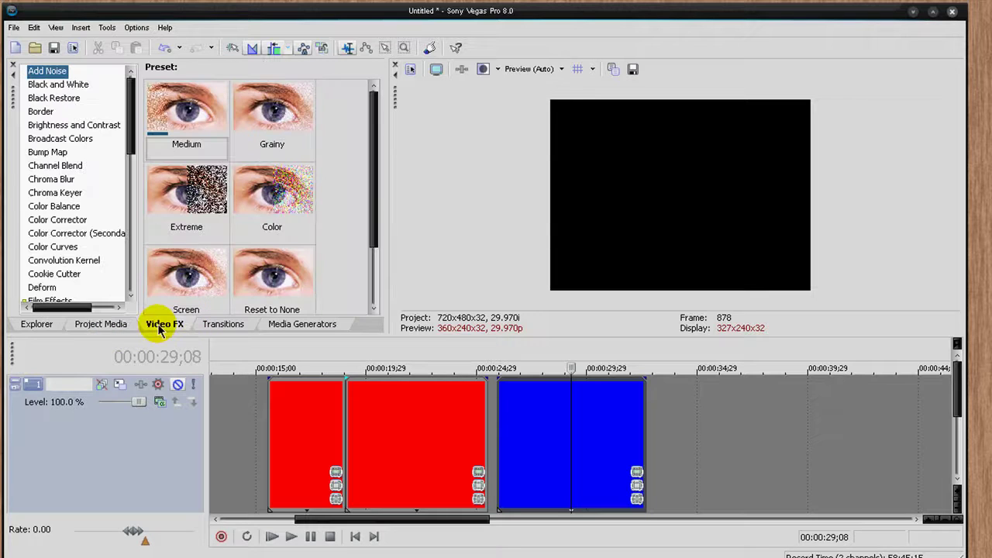
pyautogui.click(222, 325)
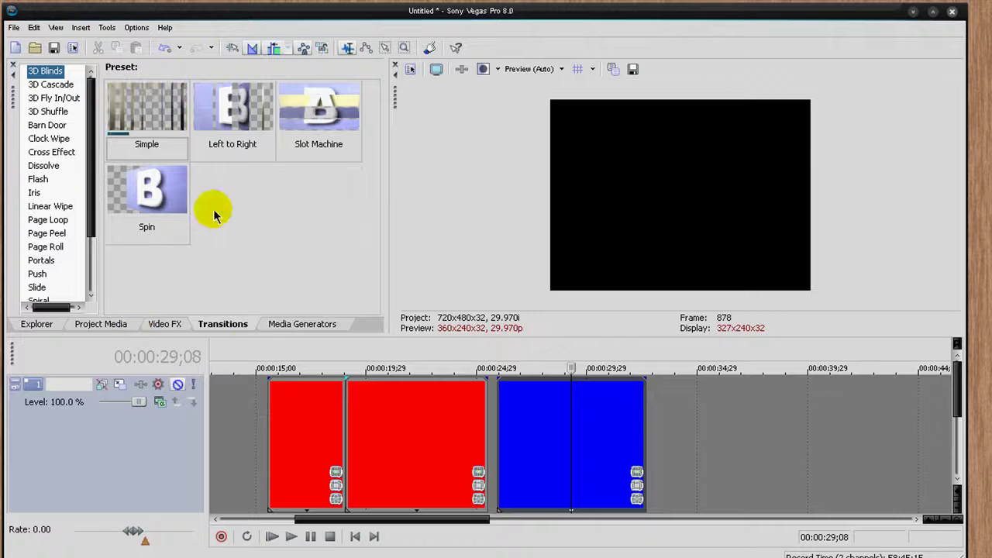
pyautogui.click(302, 325)
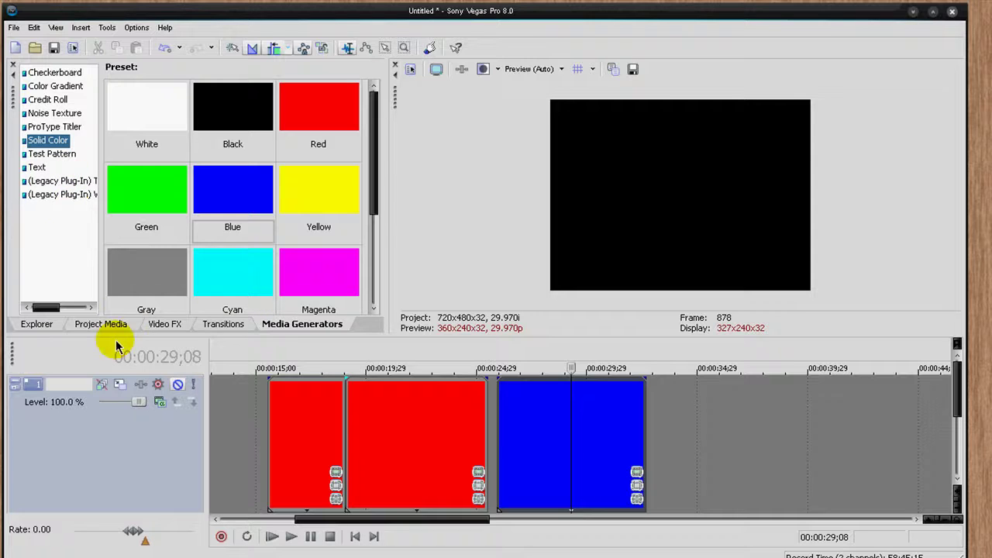
pyautogui.moveTo(38, 324); pyautogui.dragTo(8, 333)
# Step: Open the Preferences dialog from the Options menu and move it aside to reveal the timeline
pyautogui.click(106, 28)
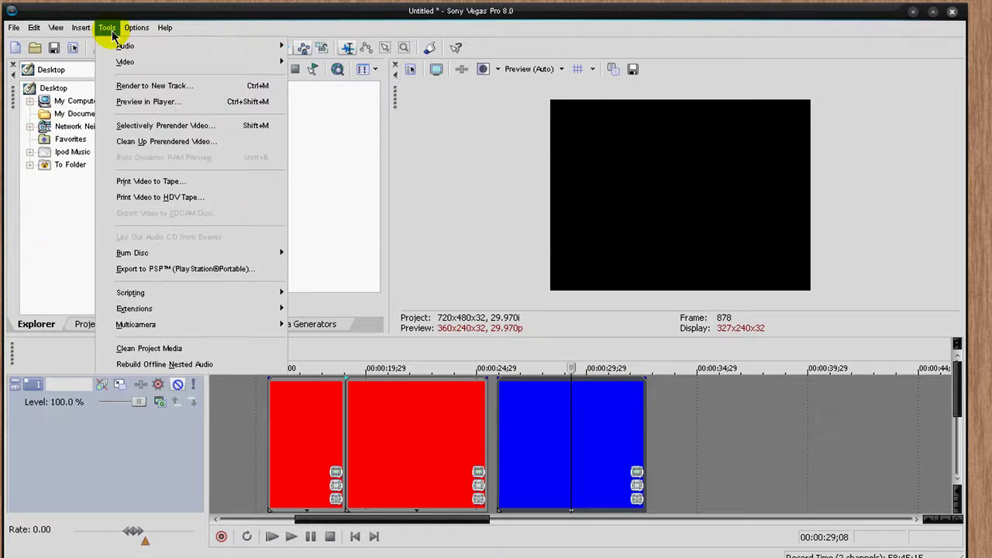
pyautogui.moveTo(136, 27)
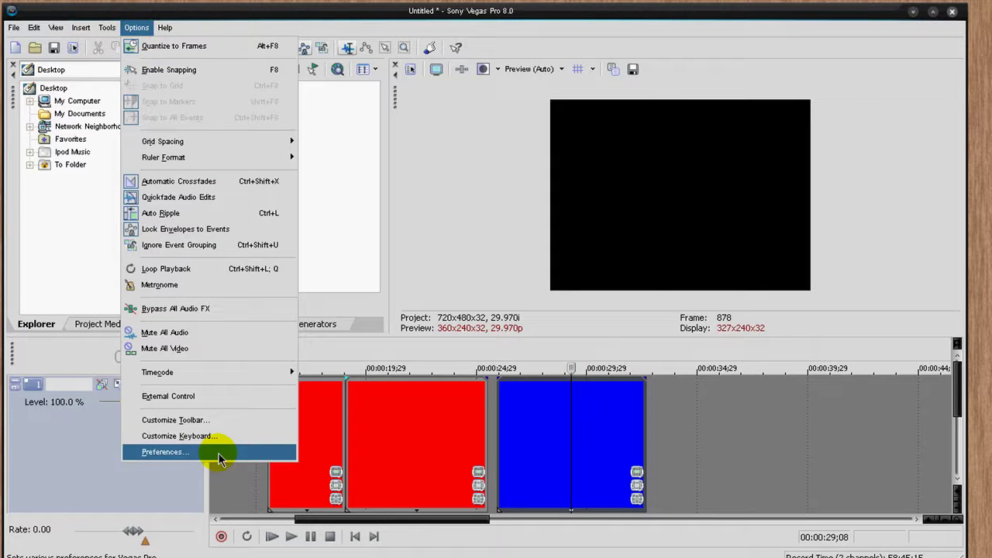
pyautogui.click(247, 453)
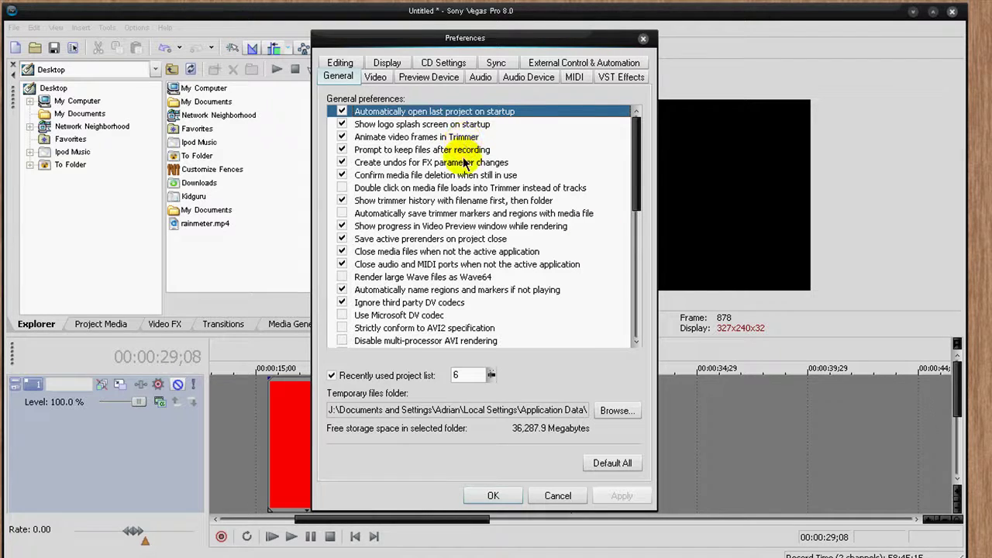
pyautogui.scroll(-8, 463, 255)
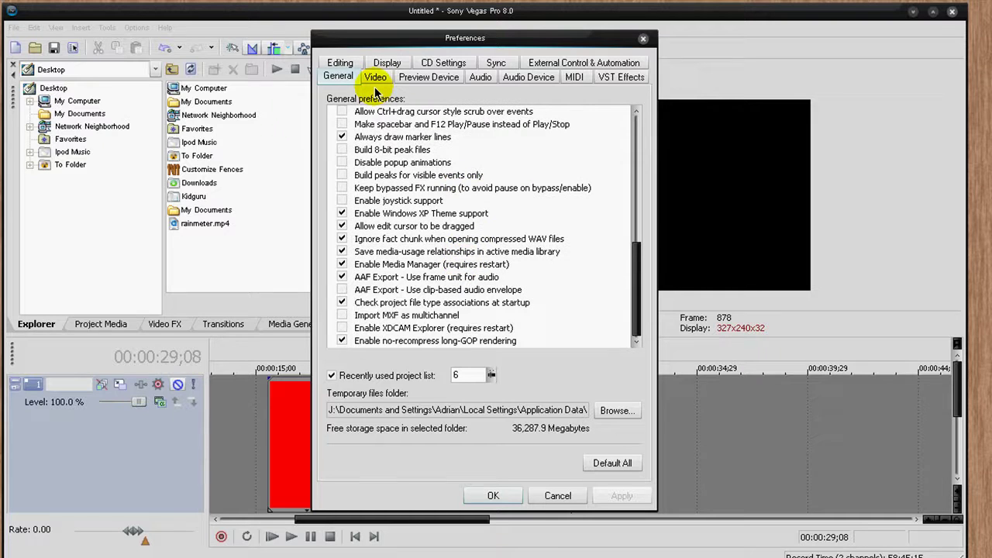
pyautogui.moveTo(411, 41); pyautogui.dragTo(637, 0)
pyautogui.scroll(8, 688, 200)
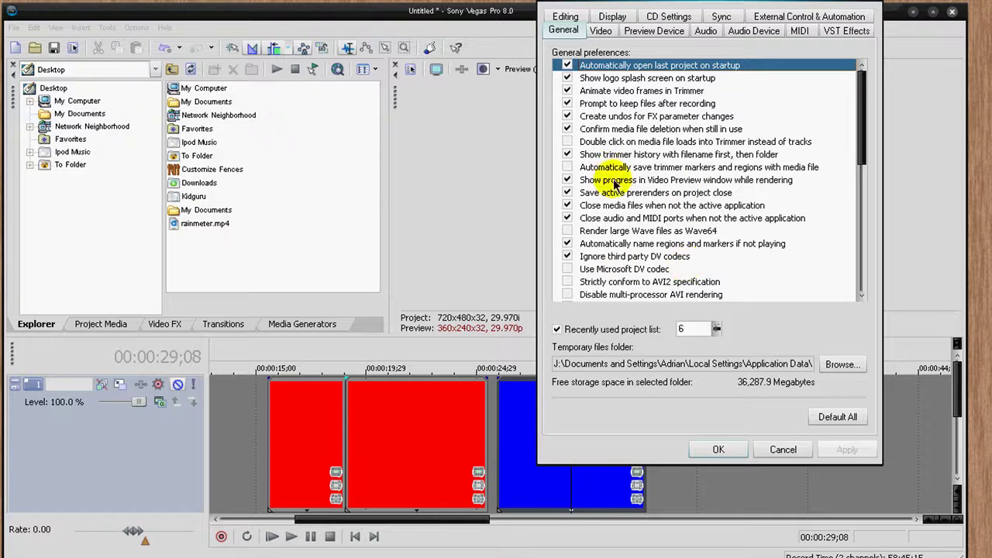
# Step: Review the Video and General preference lists, then switch to the Editing preferences page
pyautogui.click(600, 31)
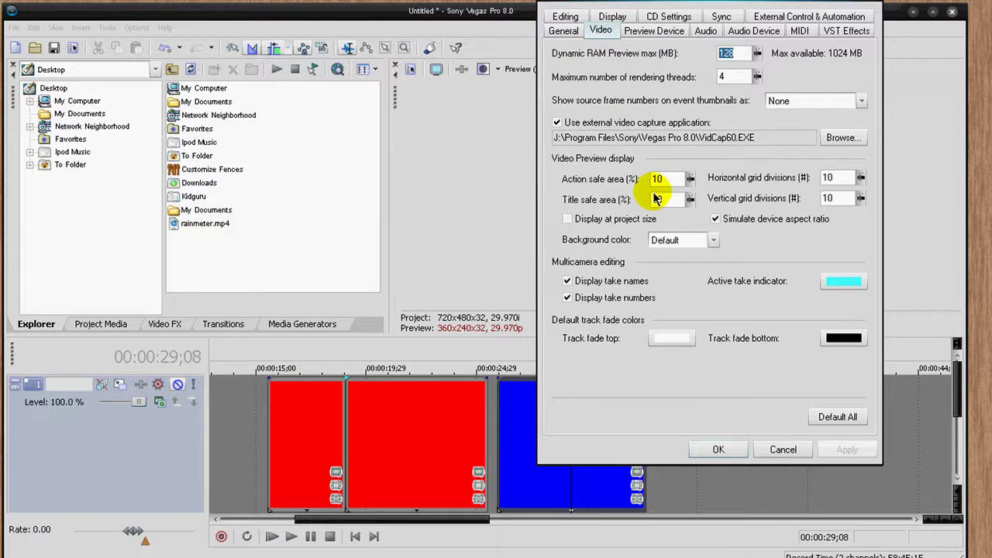
pyautogui.click(563, 31)
pyautogui.scroll(-8, 629, 128)
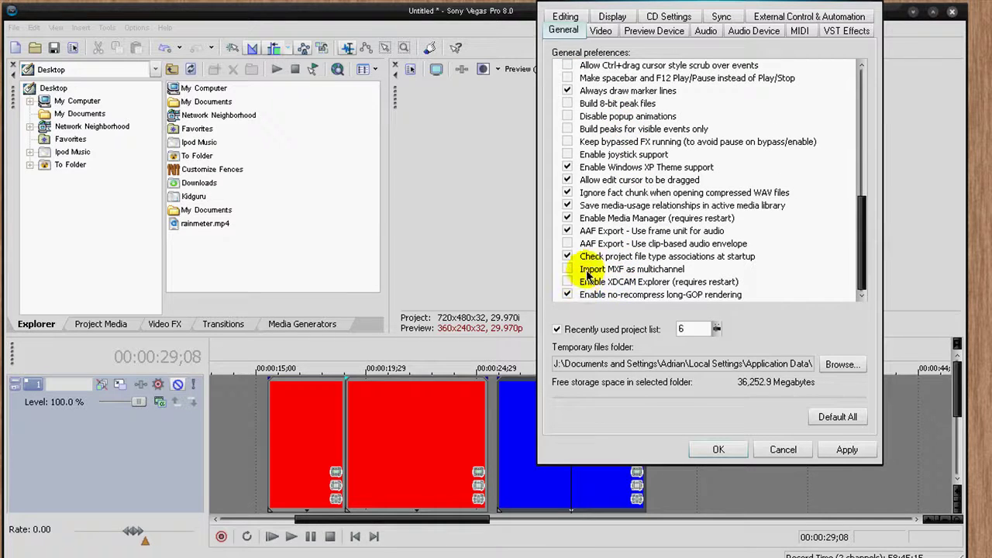
pyautogui.scroll(1, 581, 203)
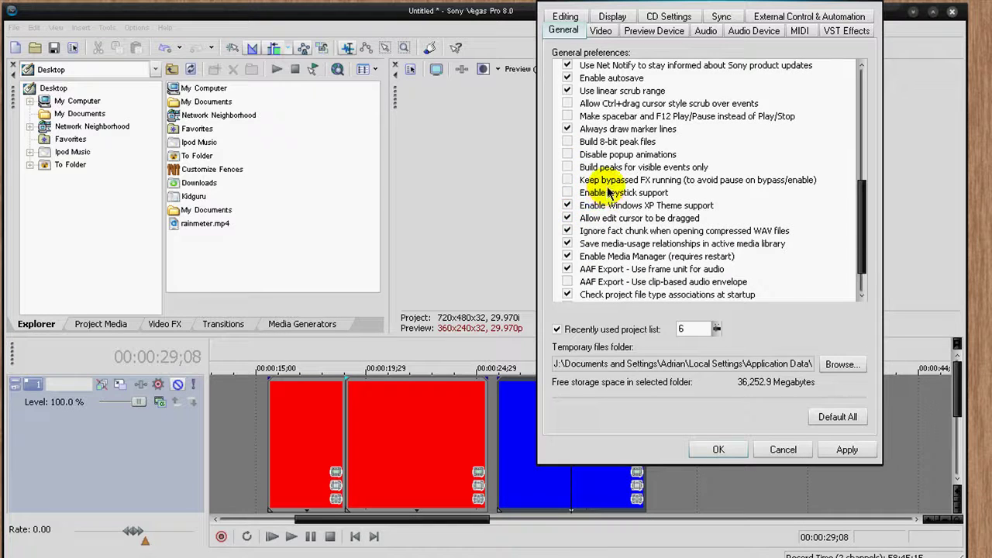
pyautogui.scroll(2, 608, 192)
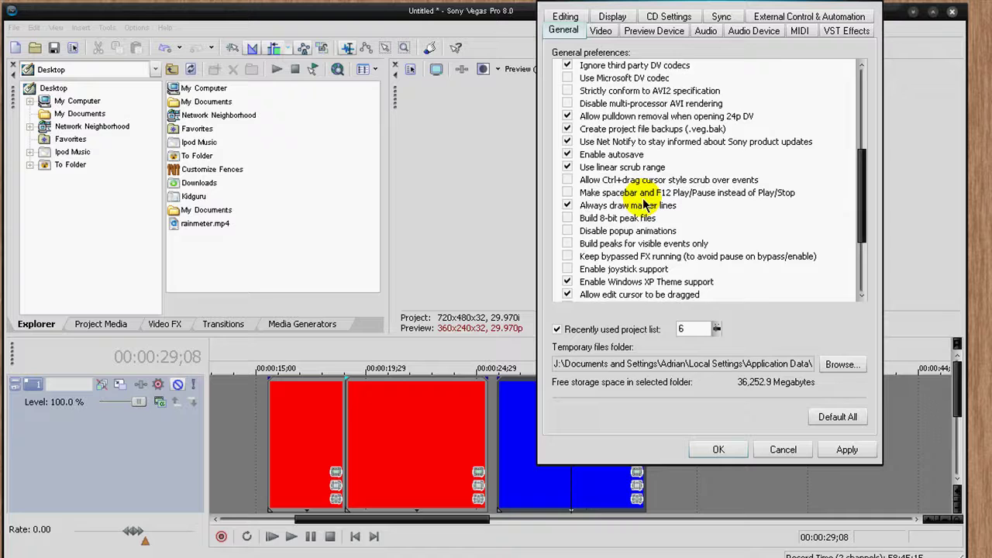
pyautogui.scroll(2, 643, 202)
pyautogui.scroll(3, 680, 202)
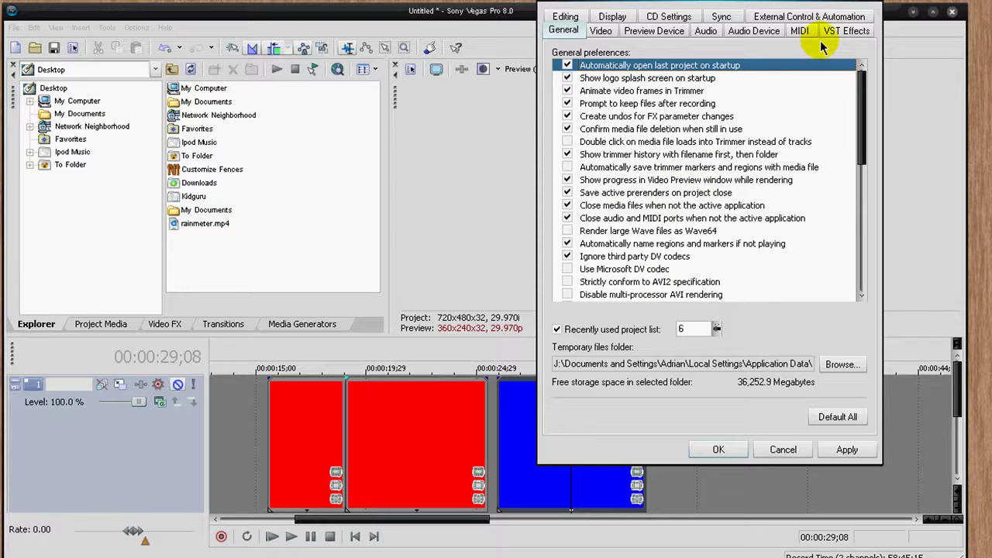
pyautogui.click(563, 16)
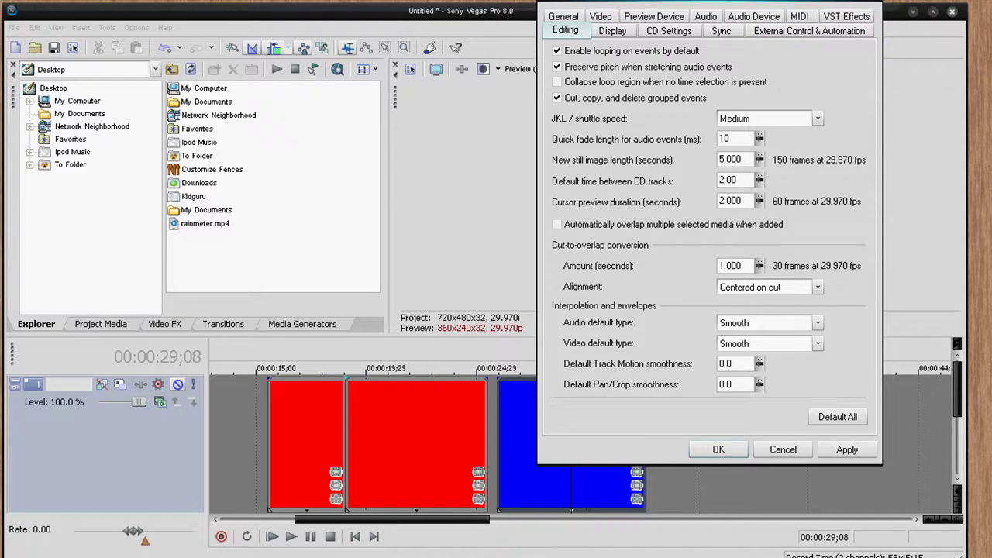